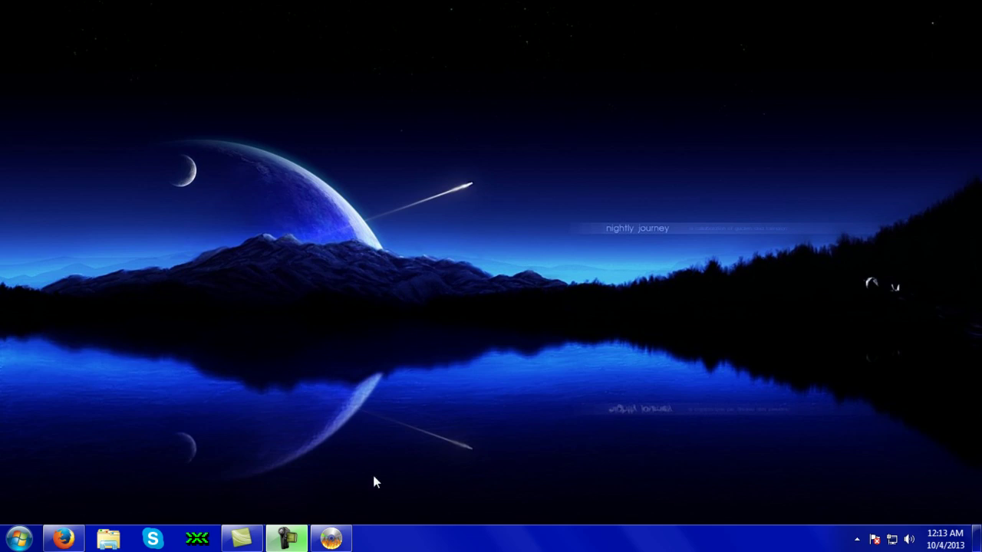
# Step: Launch ImgBurn and open Tools > Settings on the Write tab (Write Type DAO/SAO, Process Priority High)
pyautogui.click(332, 538)
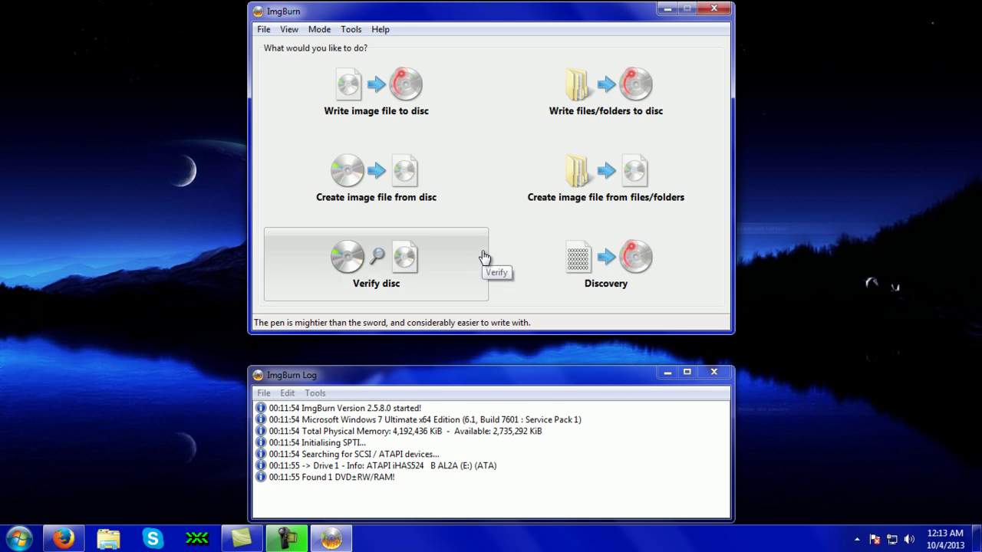
pyautogui.click(319, 29)
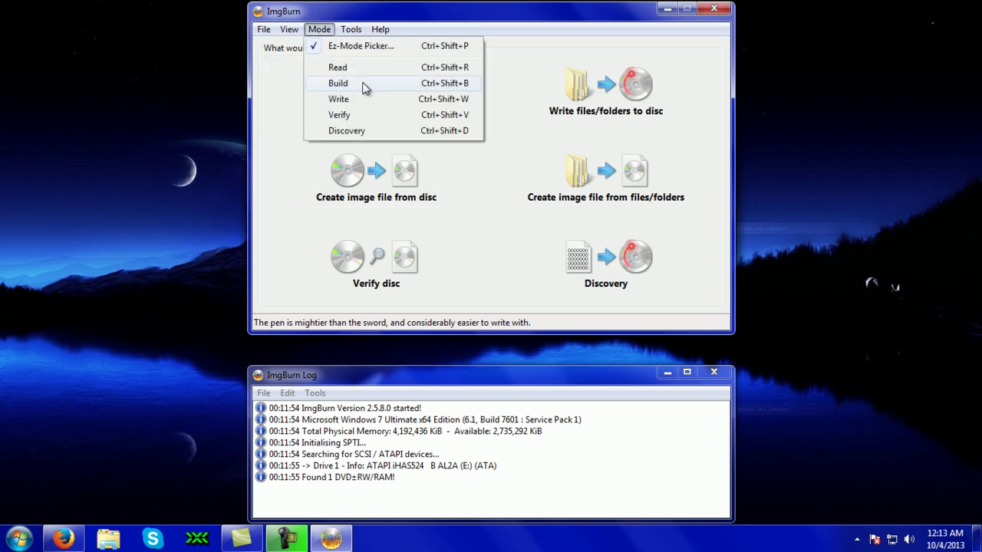
pyautogui.moveTo(344, 29)
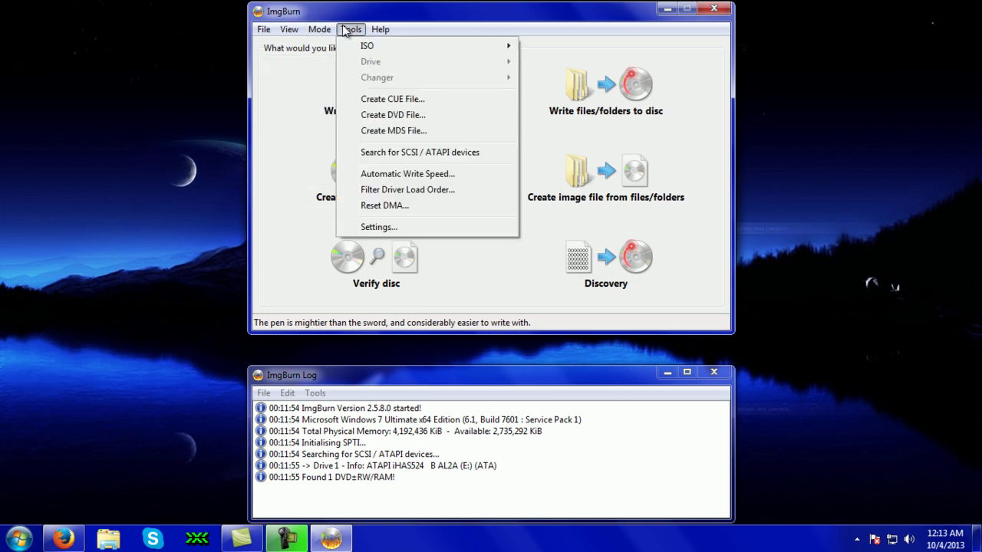
pyautogui.click(377, 227)
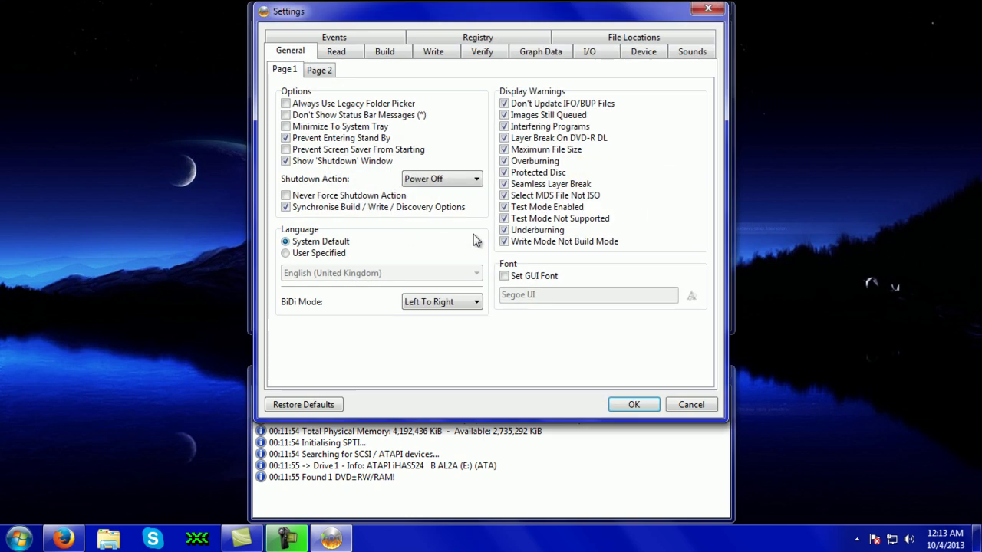
pyautogui.click(433, 51)
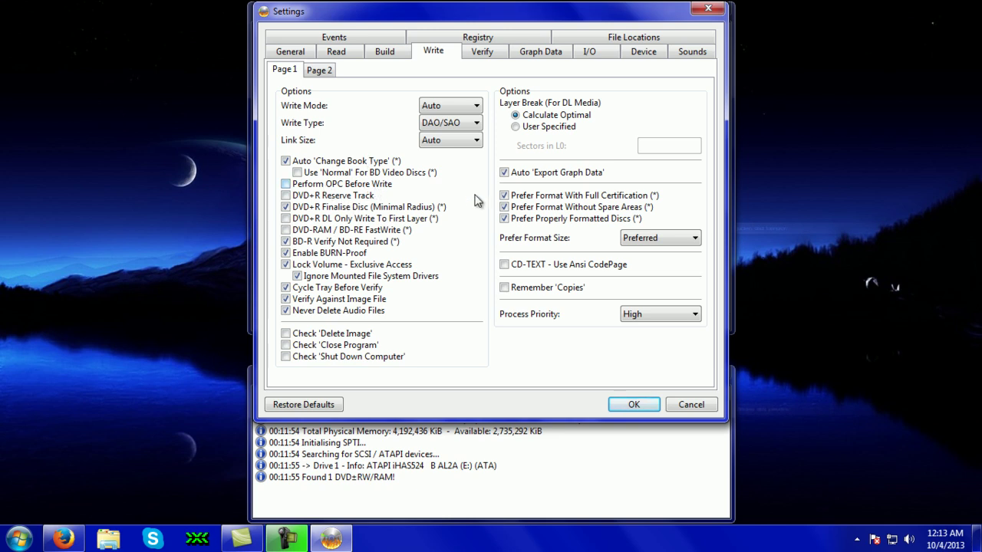
# Step: Cancel Settings and enter Write mode to show the blank DVD+R DL disc (MID MKM-001-00)
pyautogui.click(684, 404)
pyautogui.click(383, 123)
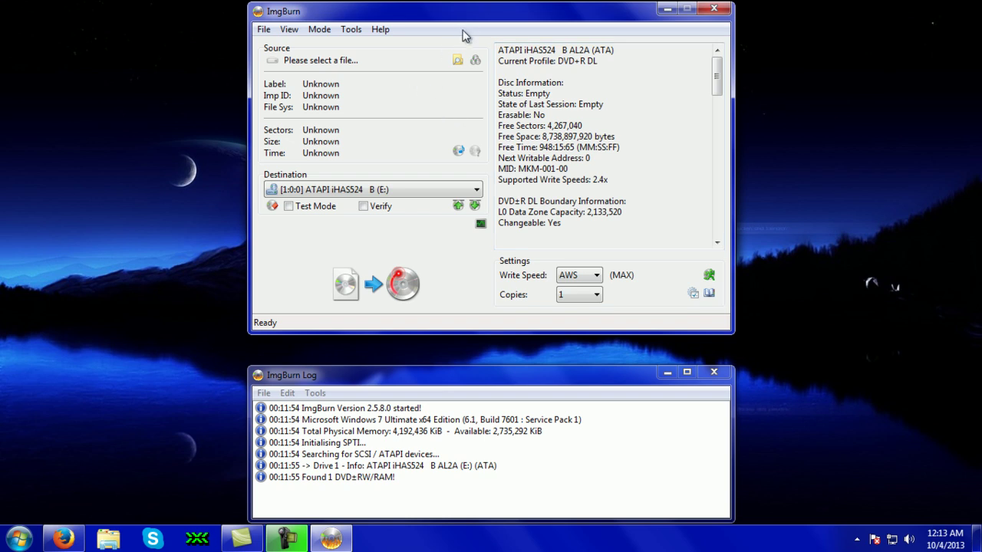
pyautogui.click(321, 30)
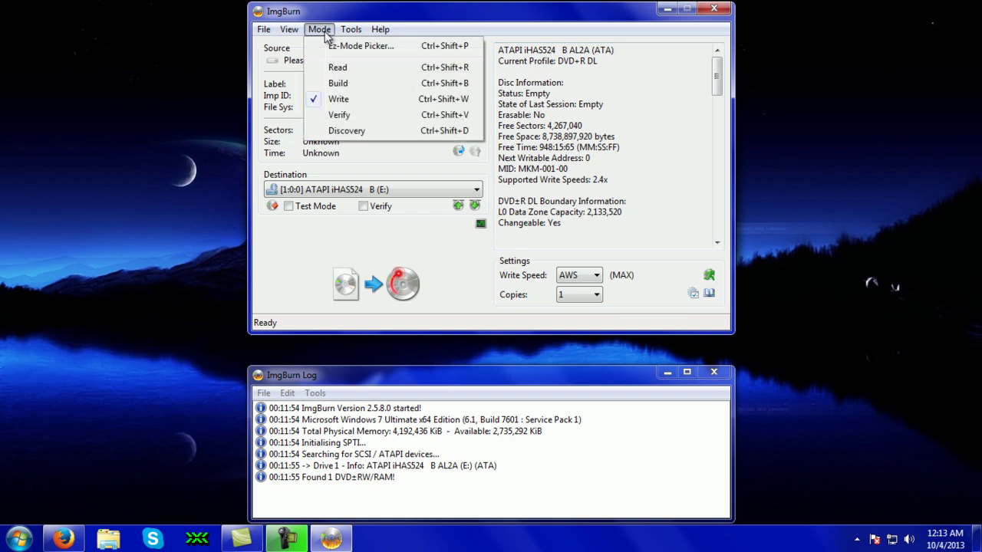
pyautogui.click(340, 99)
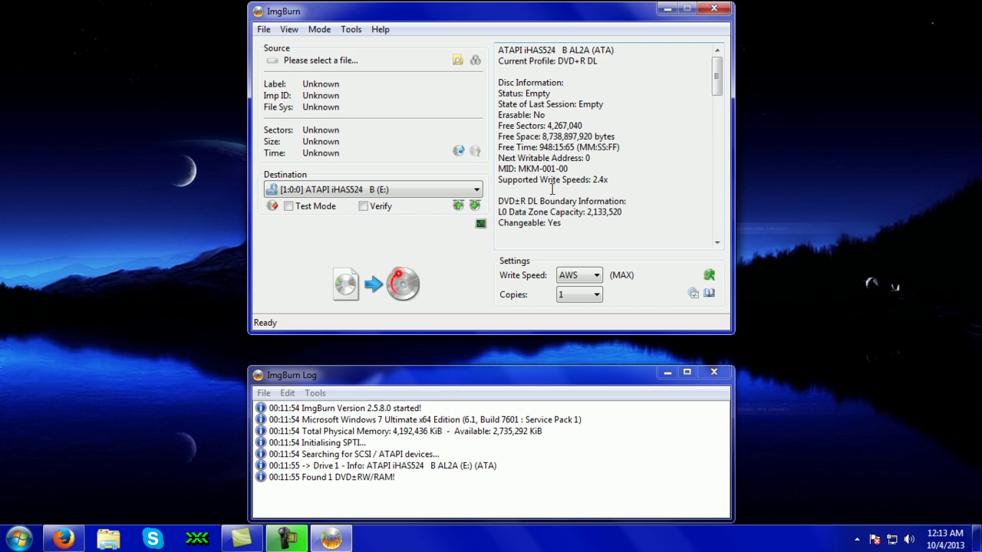
pyautogui.moveTo(498, 168); pyautogui.dragTo(571, 169)
pyautogui.click(574, 169)
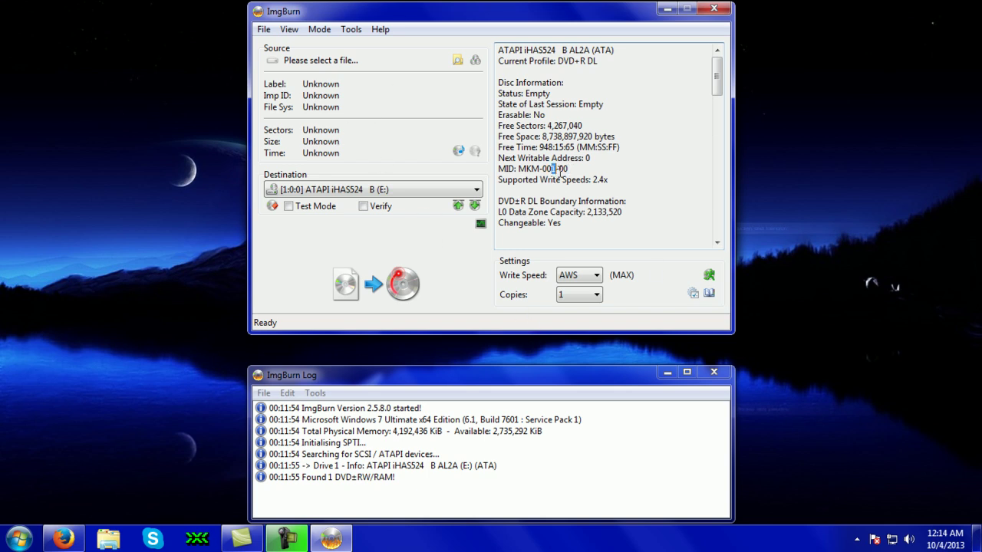
# Step: Reopen Settings; on the Write tab, keep Perform OPC Before Write off and enable DVD+R Finalise Disc (Minimal Radius)
pyautogui.moveTo(559, 169); pyautogui.dragTo(570, 170)
pyautogui.click(351, 29)
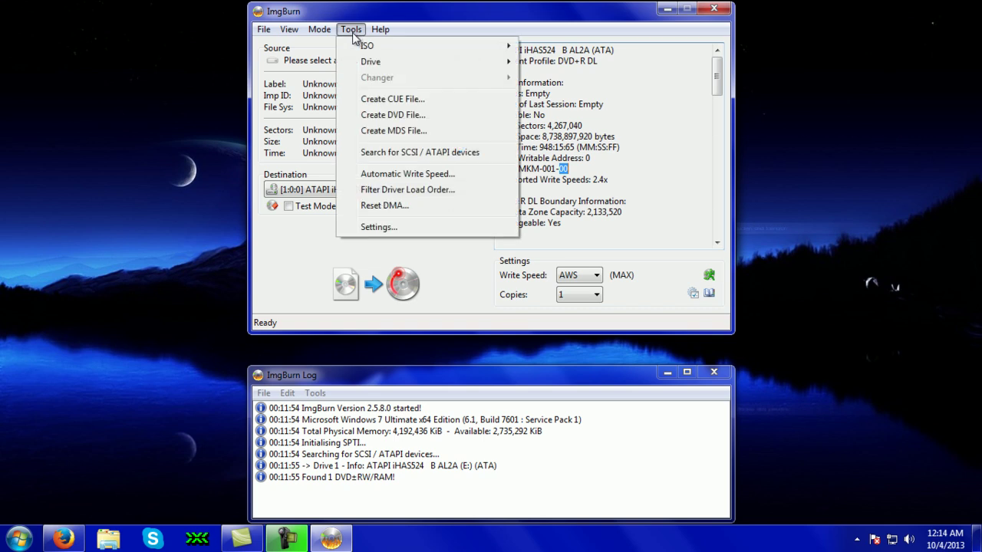
pyautogui.click(386, 227)
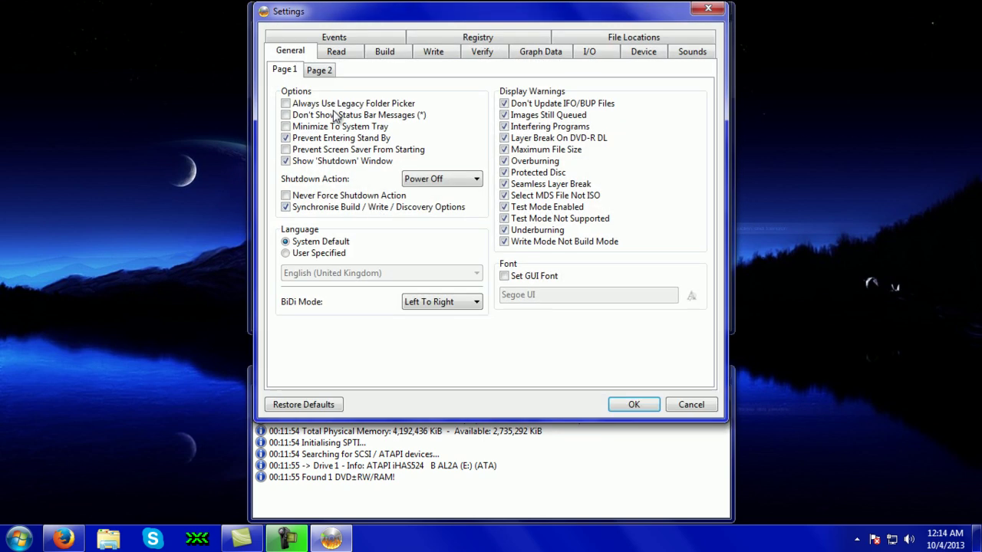
pyautogui.click(442, 54)
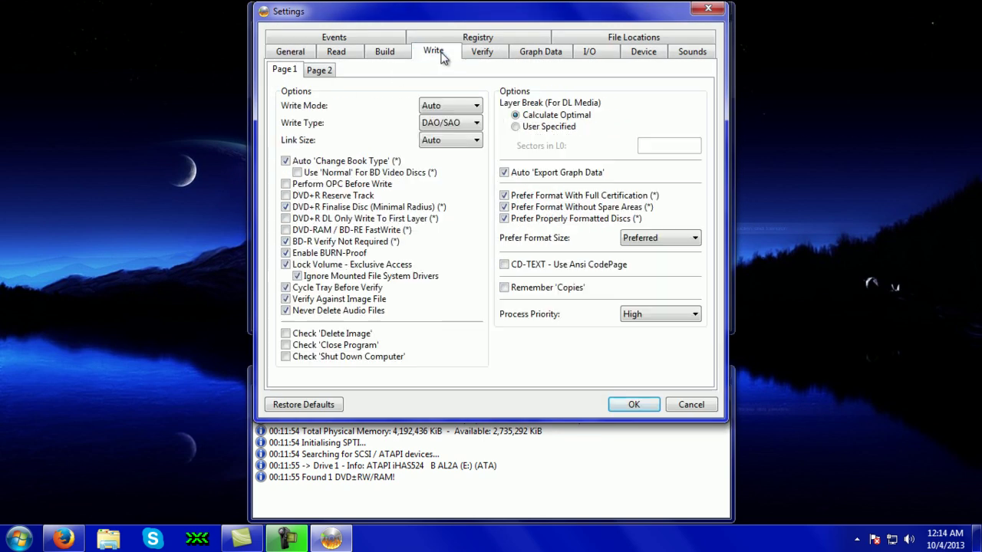
pyautogui.click(289, 186)
pyautogui.click(287, 186)
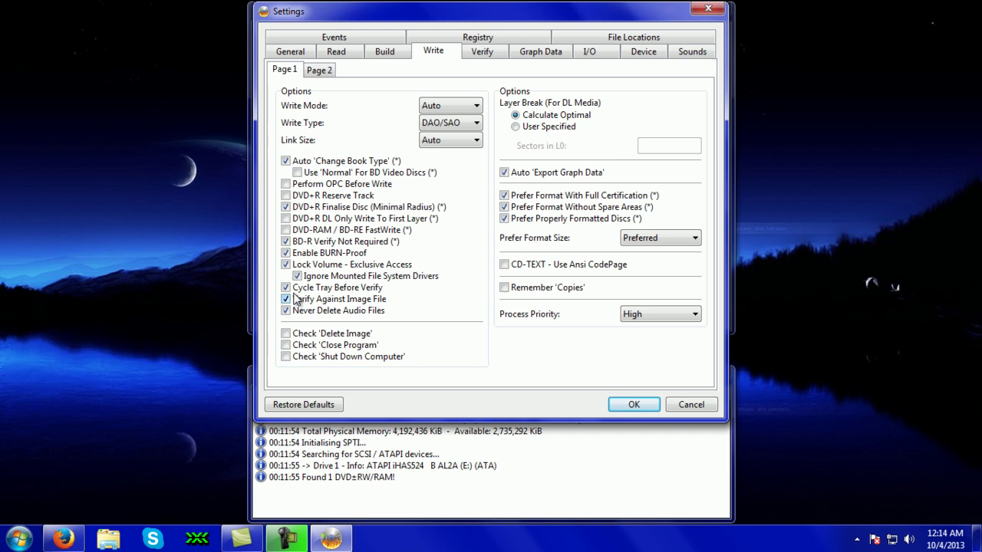
pyautogui.click(290, 203)
pyautogui.click(589, 58)
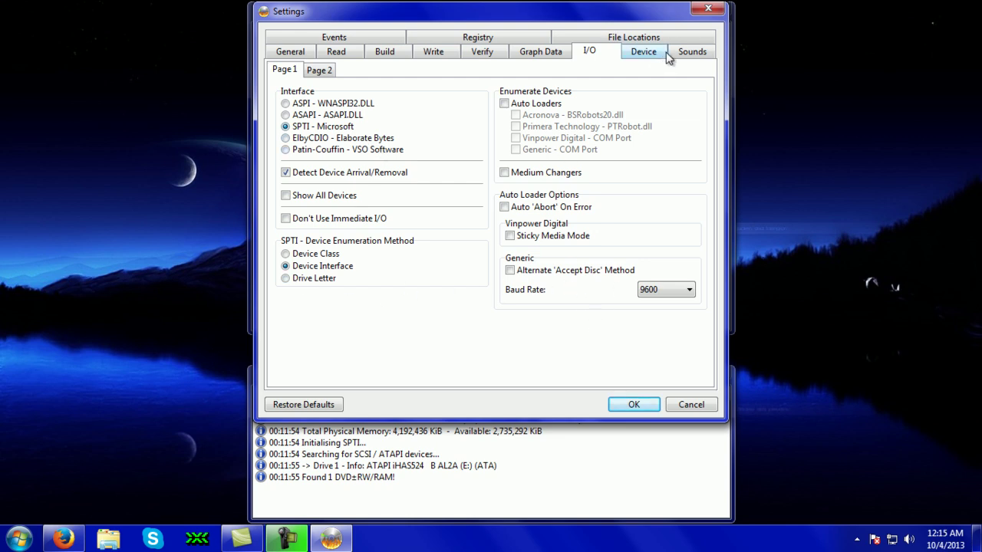
# Step: On I/O Page 2, raise the Buffer Size from 80 MiB to 1024 MiB
pyautogui.click(319, 70)
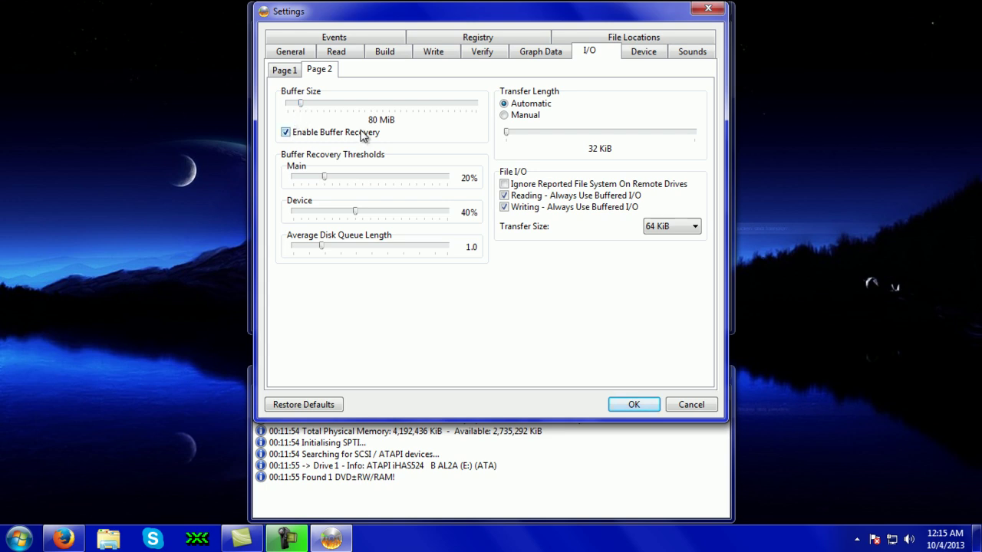
pyautogui.moveTo(303, 109); pyautogui.dragTo(481, 104)
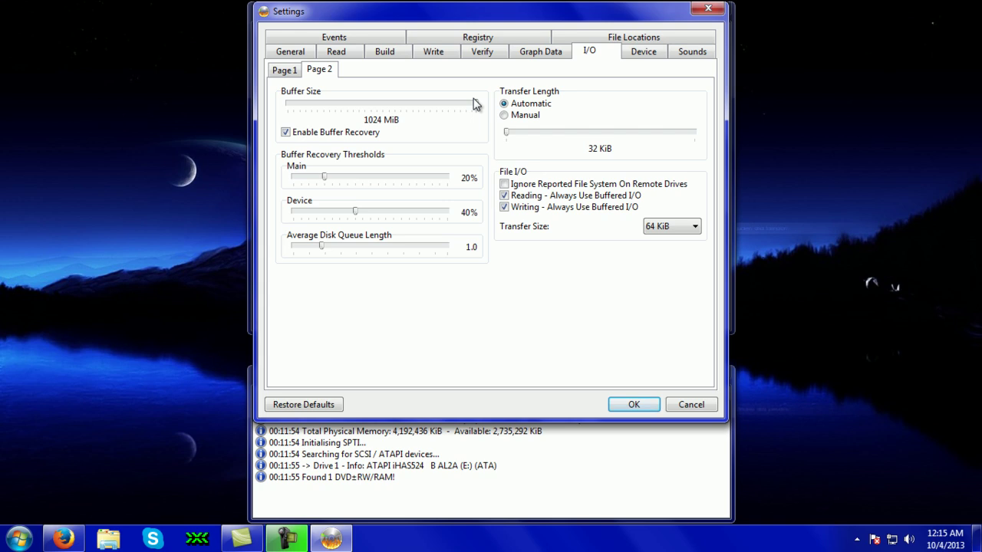
pyautogui.click(858, 539)
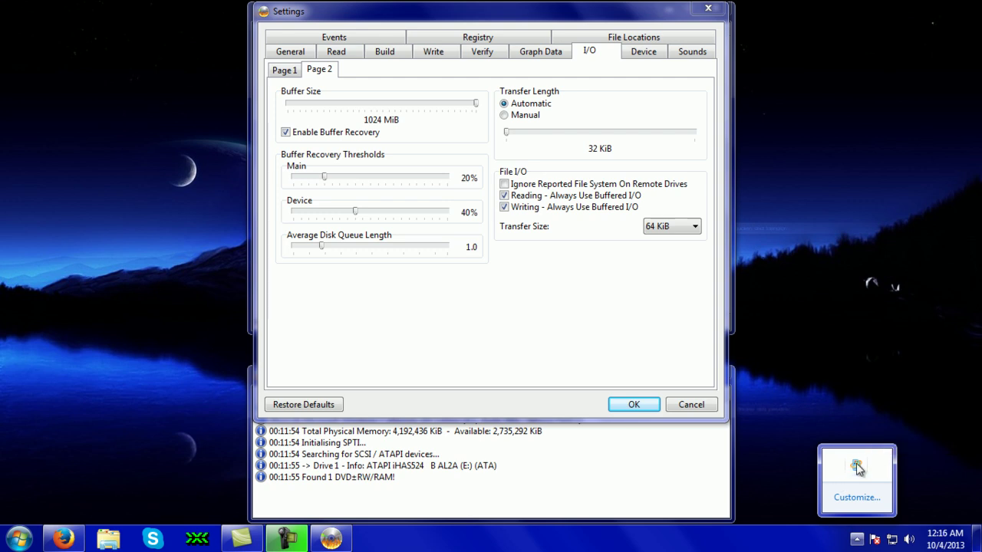
pyautogui.click(655, 299)
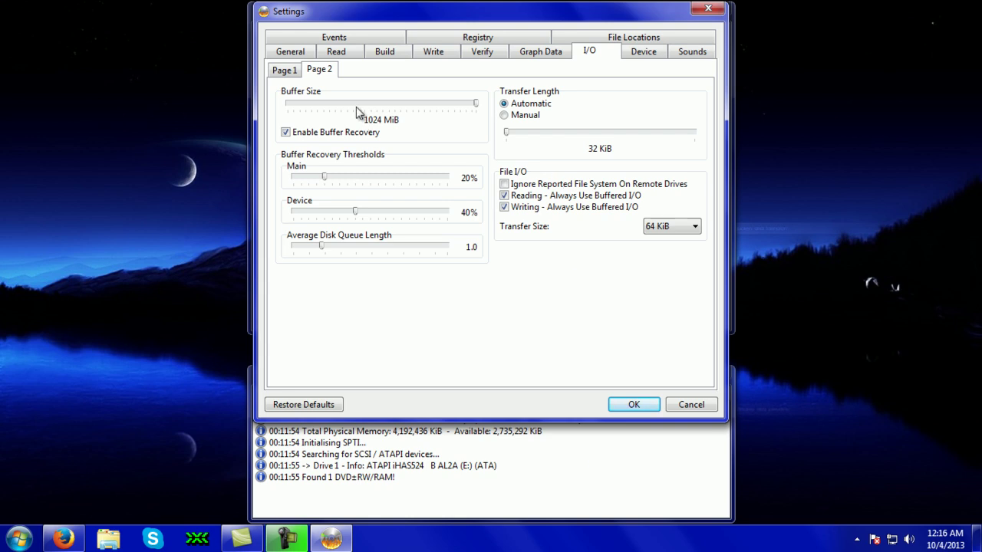
# Step: Save the settings and open the drive's advanced settings on the LITE-ON tab
pyautogui.click(632, 404)
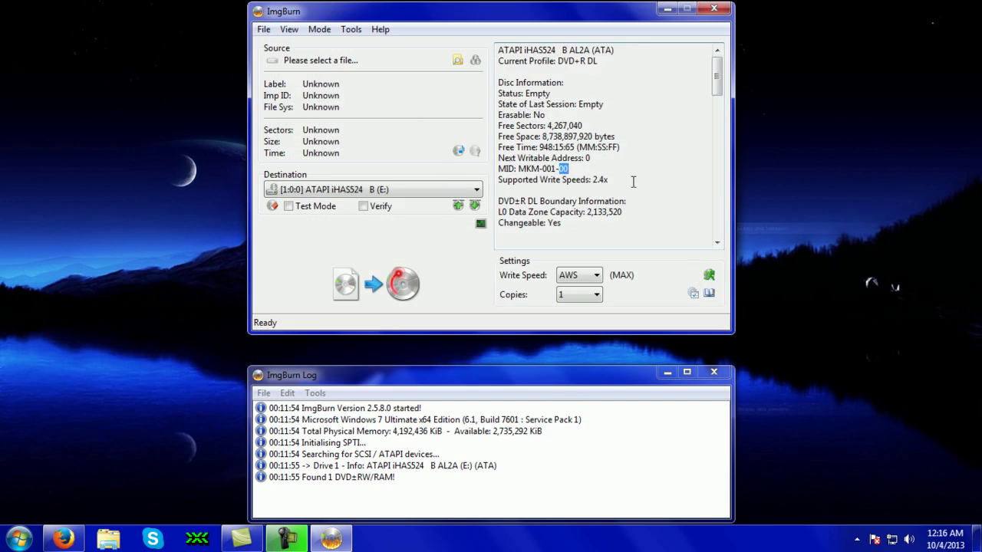
pyautogui.click(319, 29)
pyautogui.click(341, 99)
pyautogui.click(693, 294)
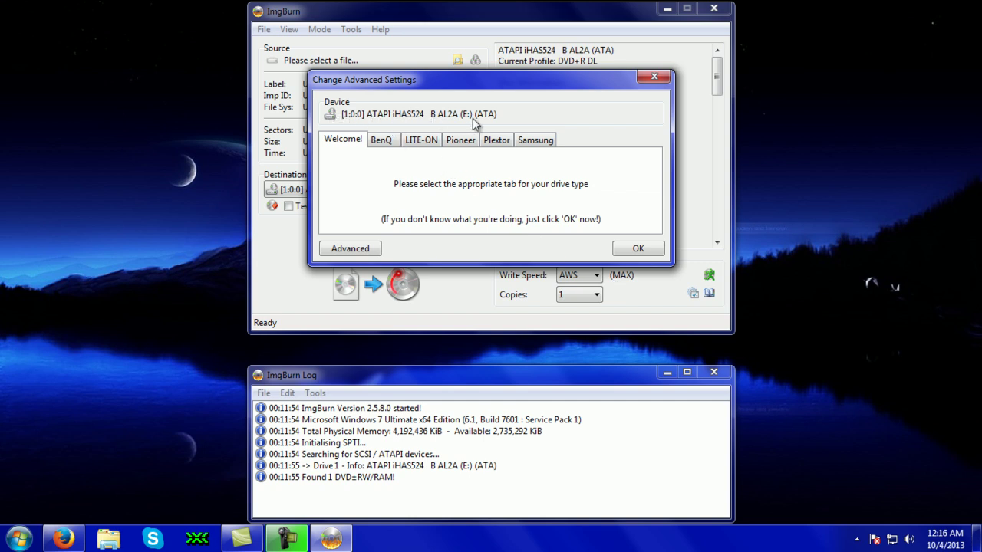
pyautogui.click(420, 142)
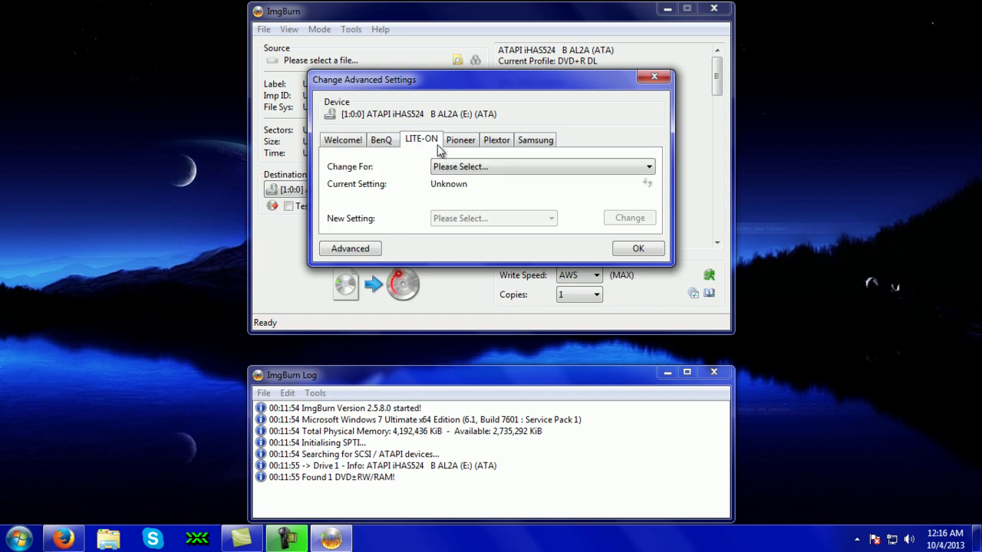
# Step: Enable Force HyperTuning and Online HyperTuning on the LITE-ON drive
pyautogui.click(454, 167)
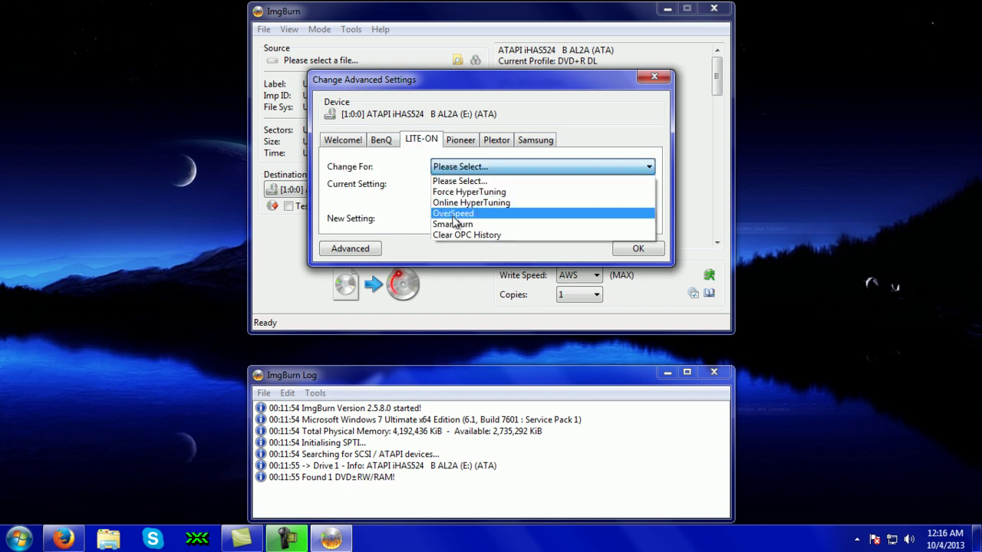
pyautogui.click(451, 198)
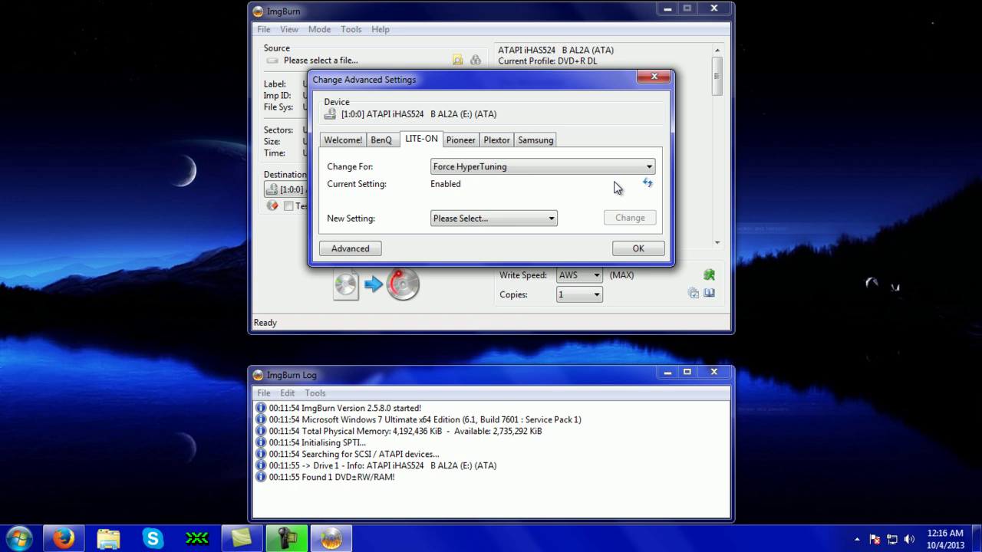
pyautogui.click(546, 220)
pyautogui.click(513, 244)
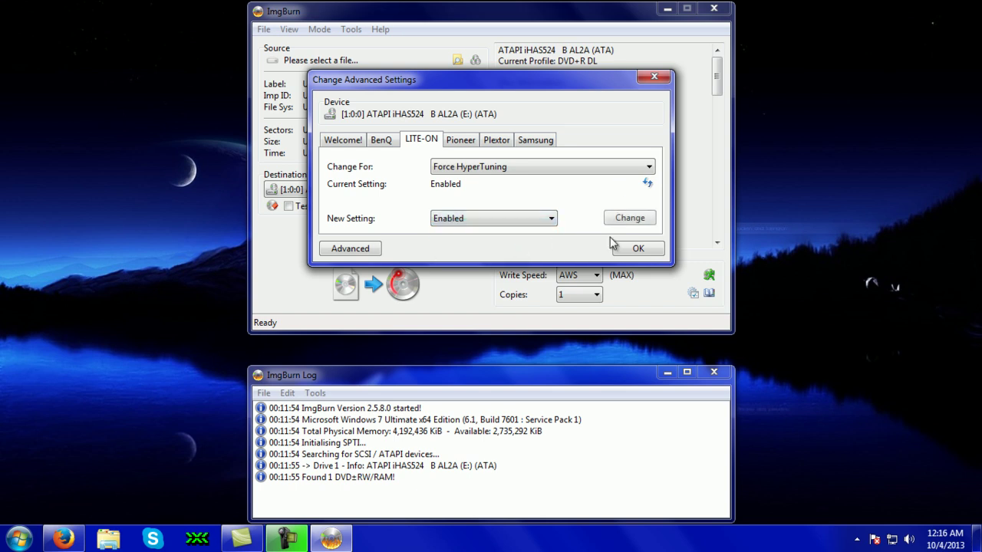
pyautogui.click(632, 219)
pyautogui.click(507, 318)
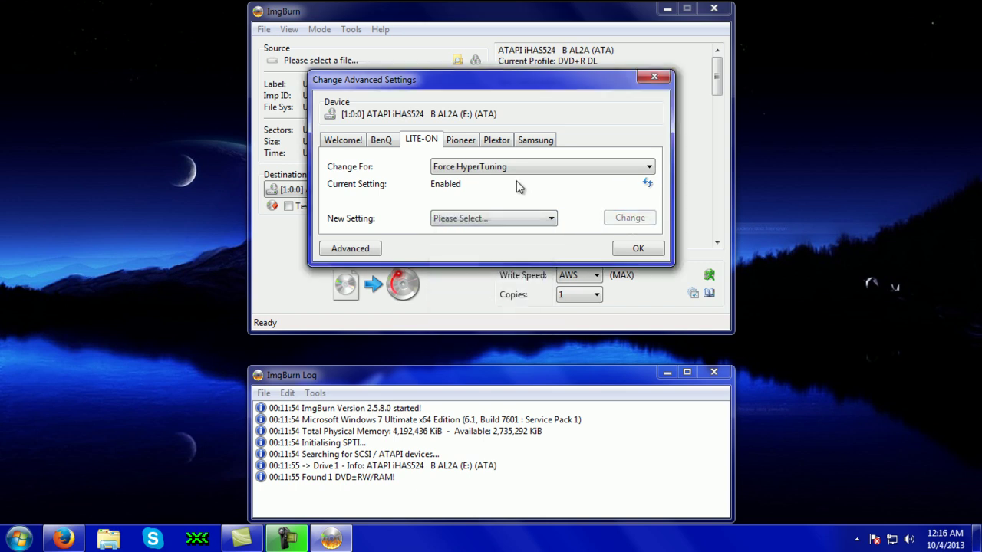
pyautogui.click(514, 169)
pyautogui.click(512, 202)
pyautogui.click(464, 218)
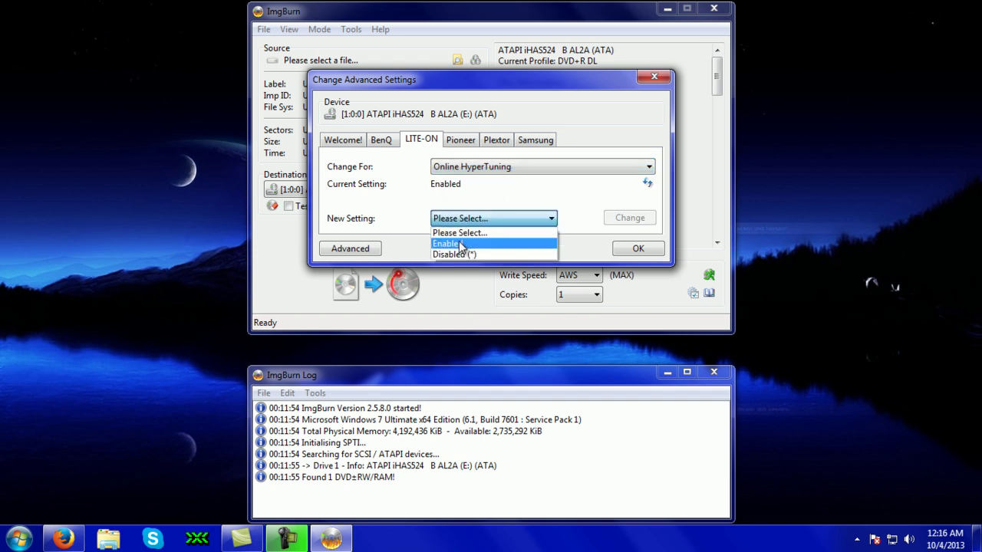
pyautogui.click(462, 247)
pyautogui.click(619, 219)
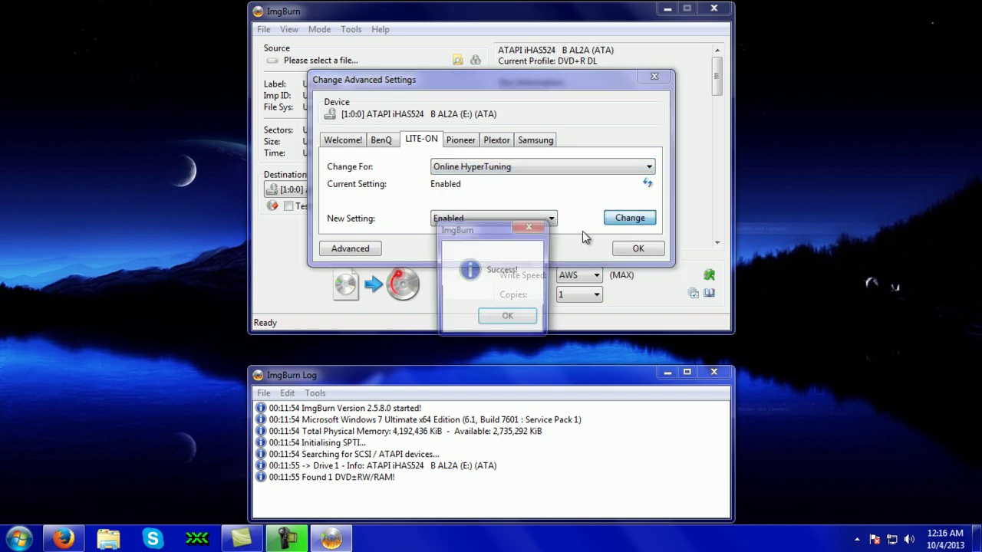
pyautogui.click(506, 316)
# Step: Set OverSpeed to Disabled and SmartBurn to Enabled on the LITE-ON drive
pyautogui.click(507, 168)
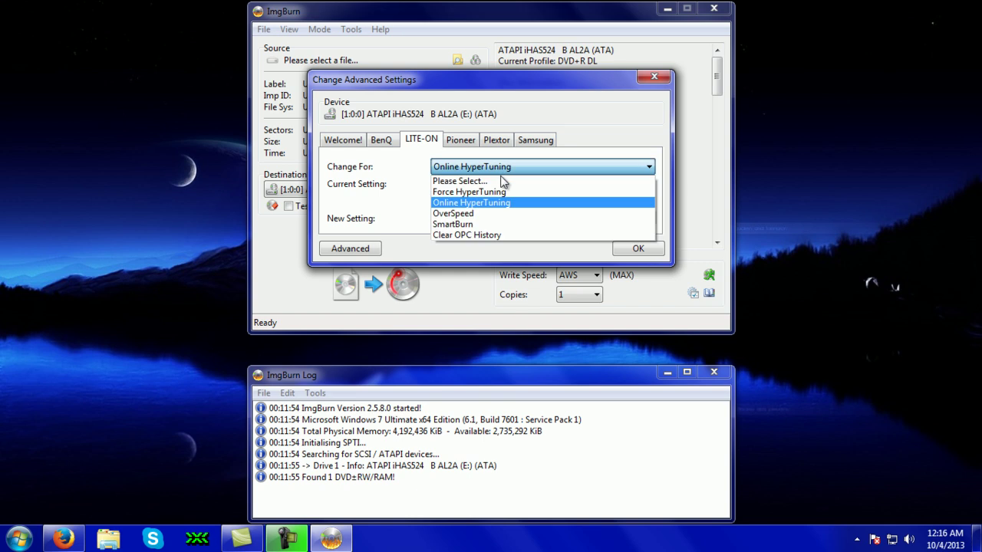
pyautogui.click(492, 214)
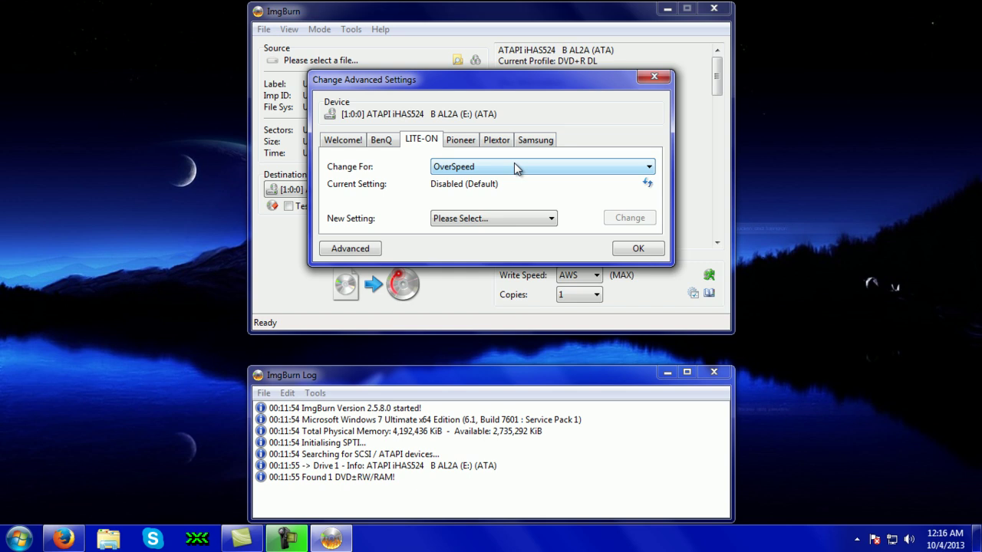
pyautogui.click(510, 222)
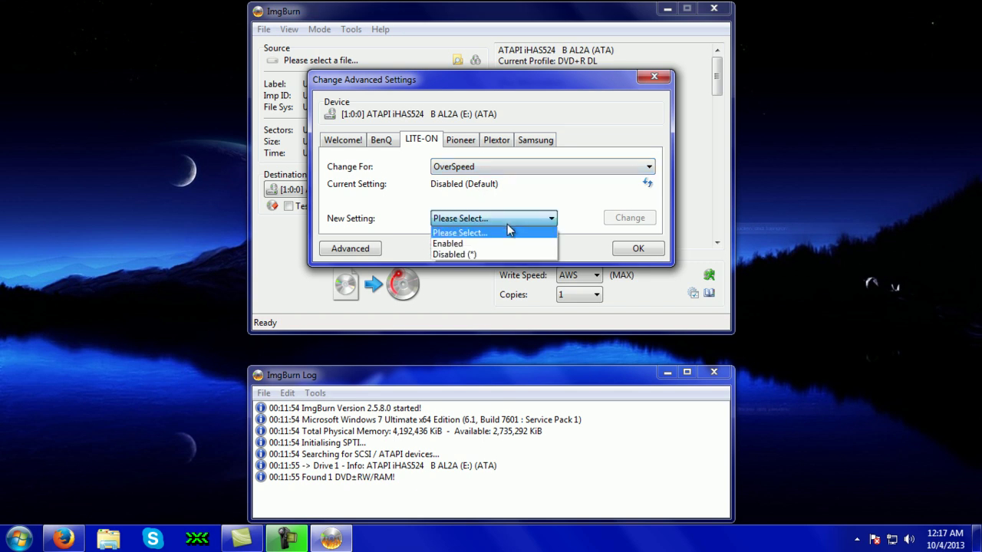
pyautogui.click(459, 253)
pyautogui.click(630, 218)
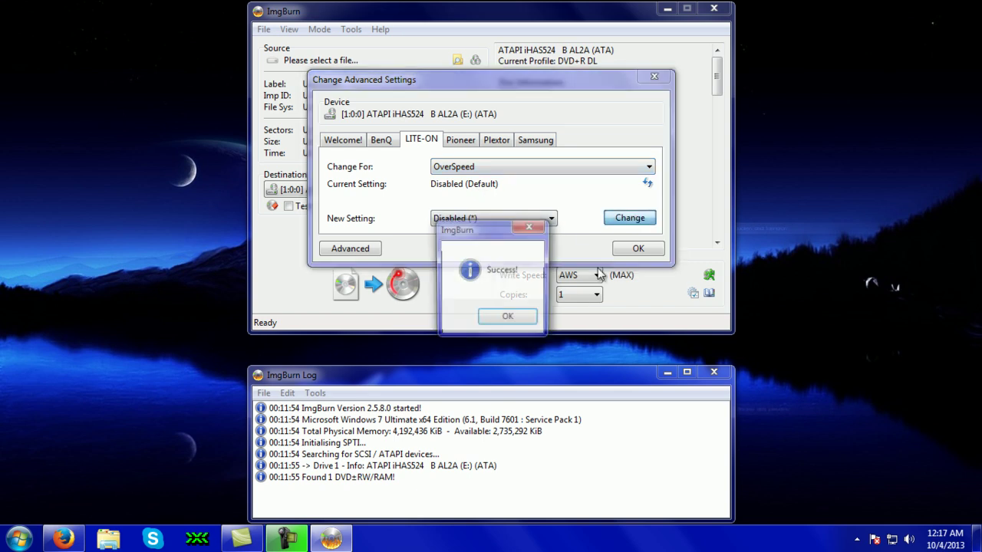
pyautogui.click(508, 317)
pyautogui.click(603, 166)
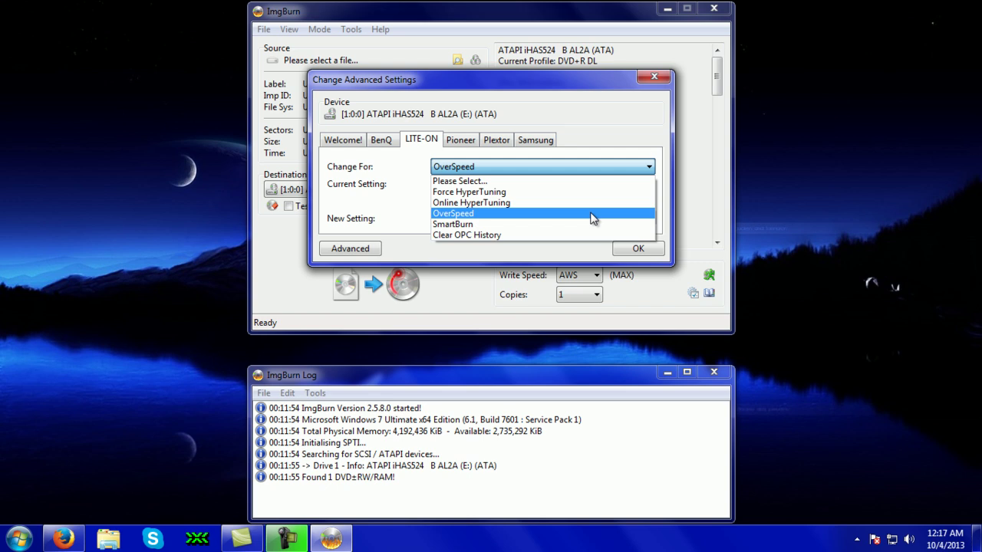
pyautogui.click(590, 224)
pyautogui.click(508, 219)
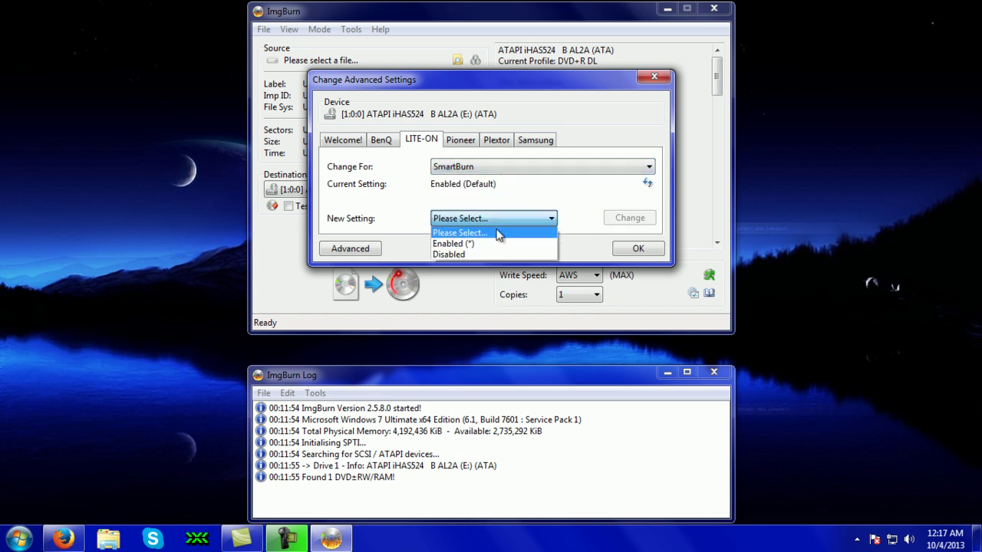
pyautogui.click(495, 243)
pyautogui.click(620, 222)
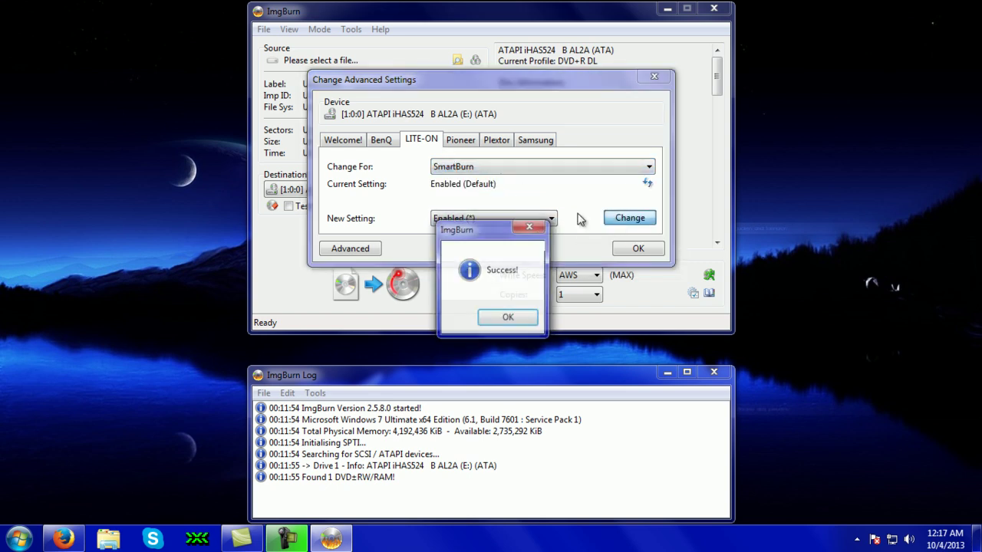
pyautogui.click(507, 318)
# Step: Look at Clear OPC History without applying it, and close the advanced drive settings
pyautogui.click(495, 167)
pyautogui.click(506, 231)
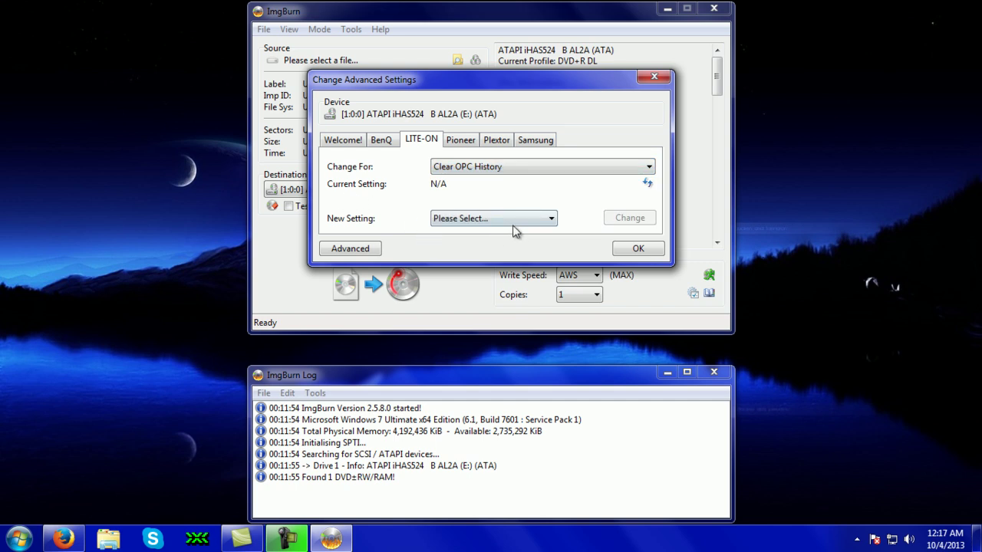
pyautogui.click(512, 222)
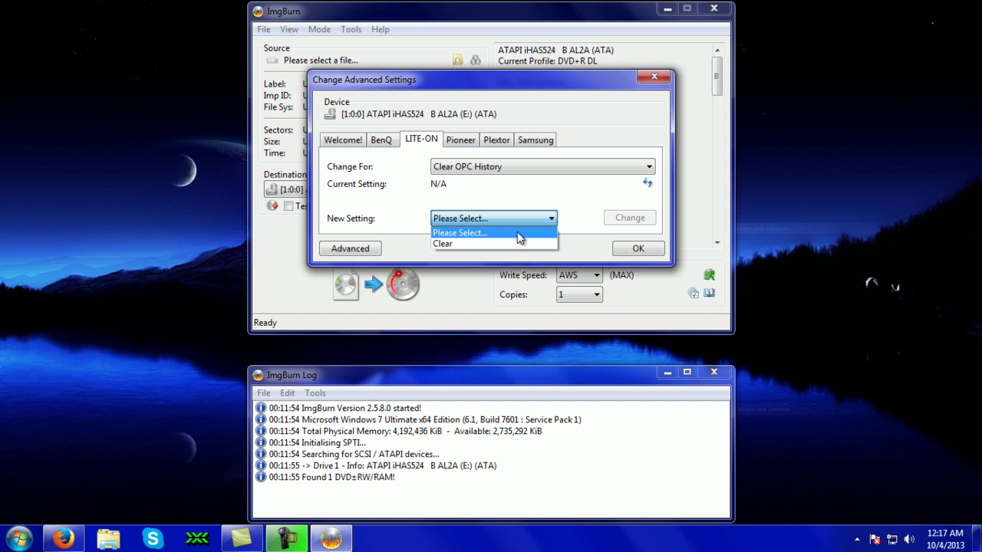
pyautogui.click(554, 233)
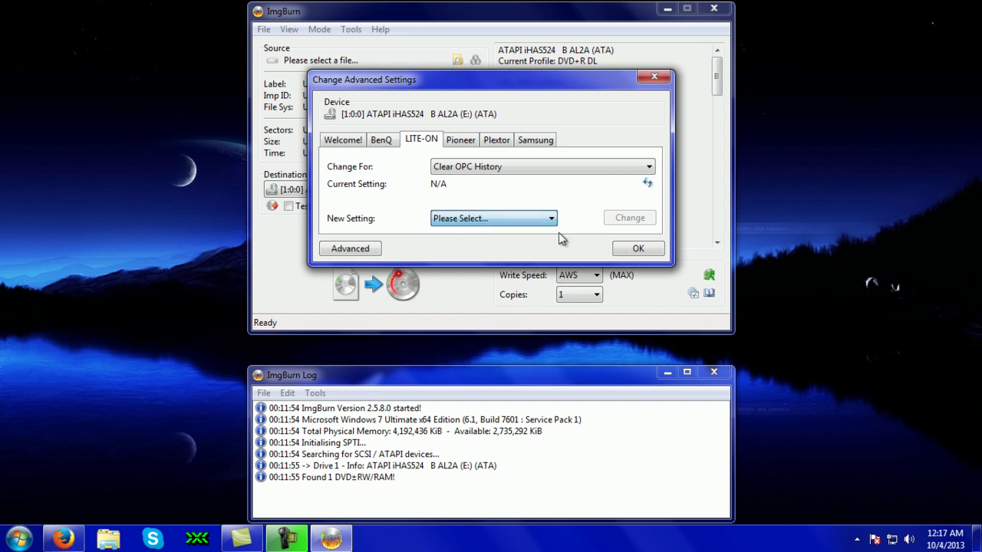
pyautogui.click(635, 250)
pyautogui.doubleClick(565, 169)
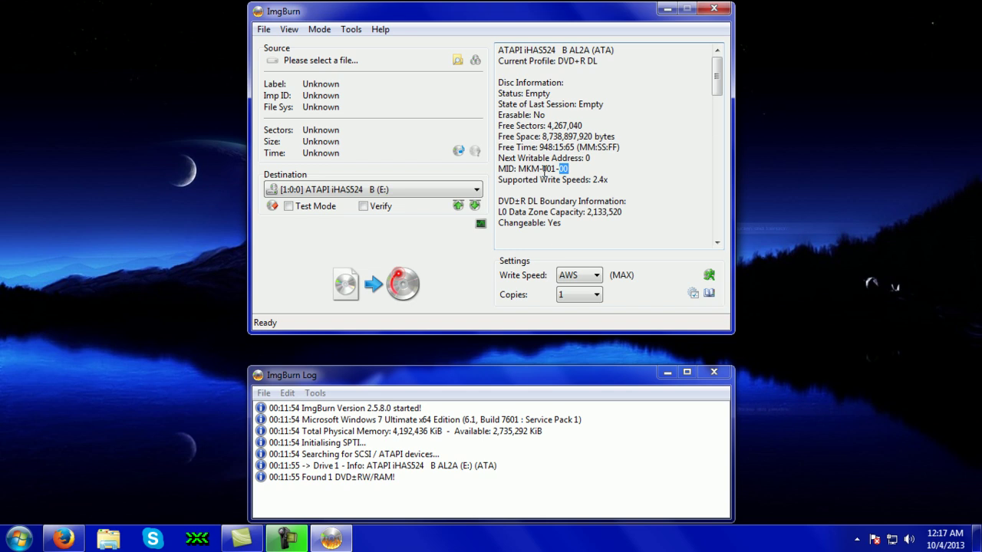
pyautogui.click(567, 169)
pyautogui.moveTo(542, 137); pyautogui.dragTo(622, 137)
pyautogui.click(630, 138)
pyautogui.click(492, 467)
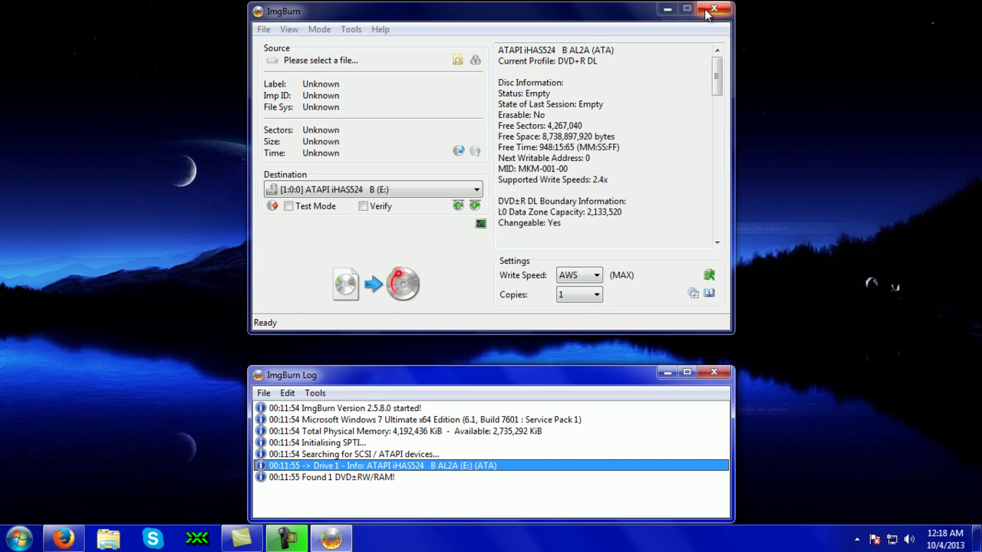
pyautogui.click(399, 283)
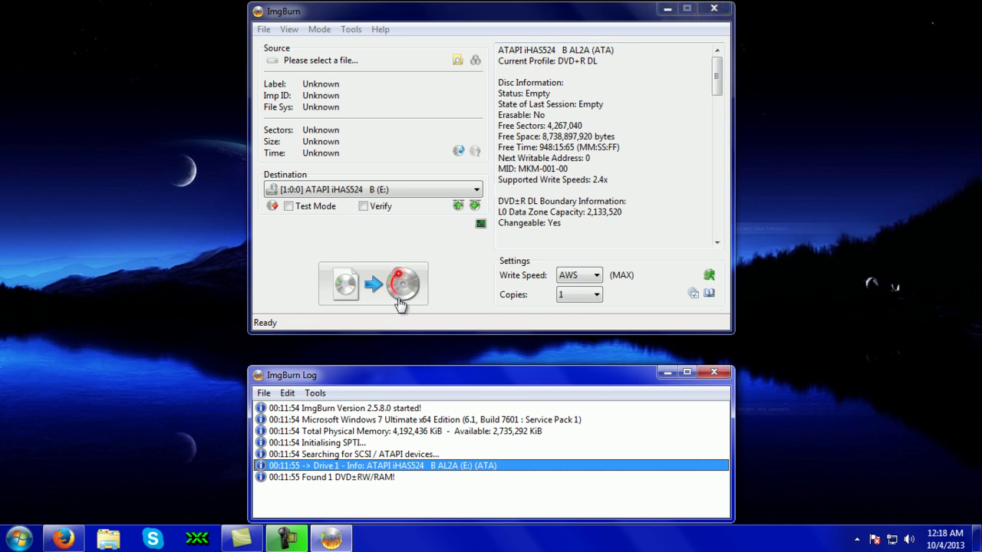
pyautogui.click(689, 357)
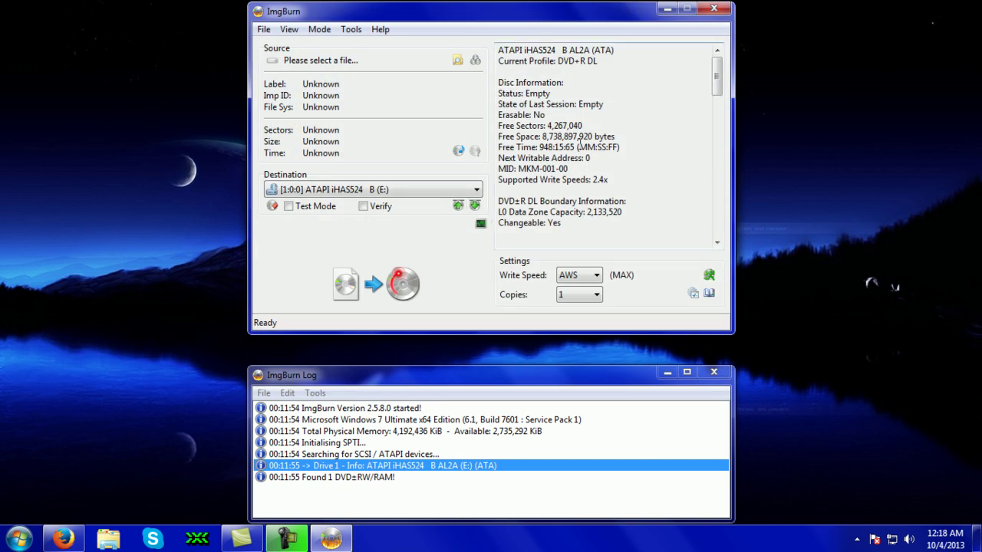
# Step: Close ImgBurn and cancel abgx360 GUI's input file chooser
pyautogui.click(715, 9)
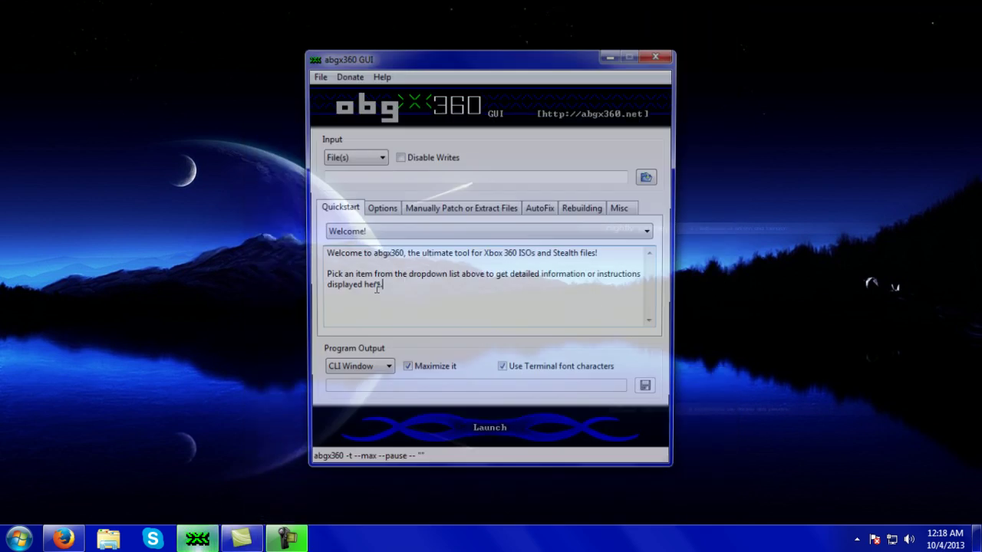
pyautogui.click(650, 177)
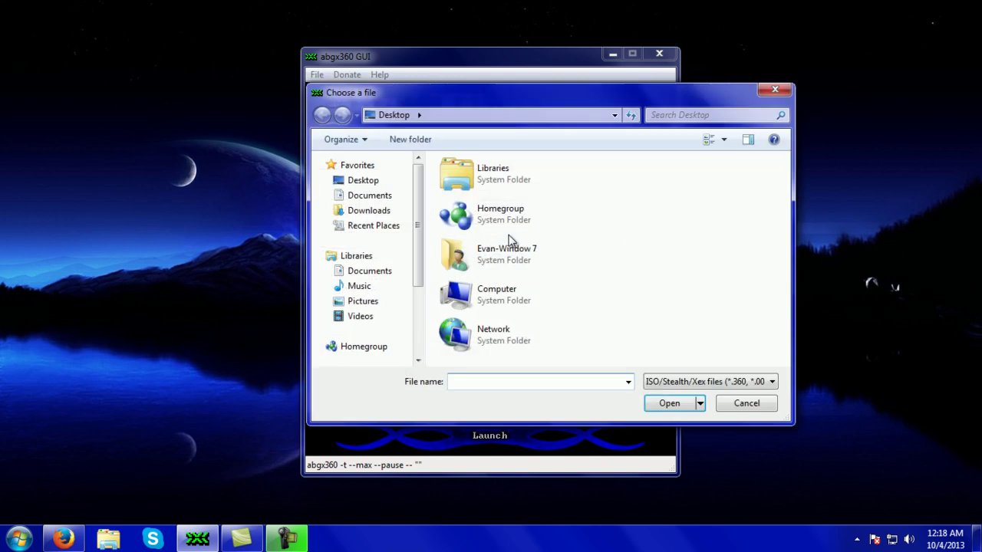
pyautogui.click(506, 253)
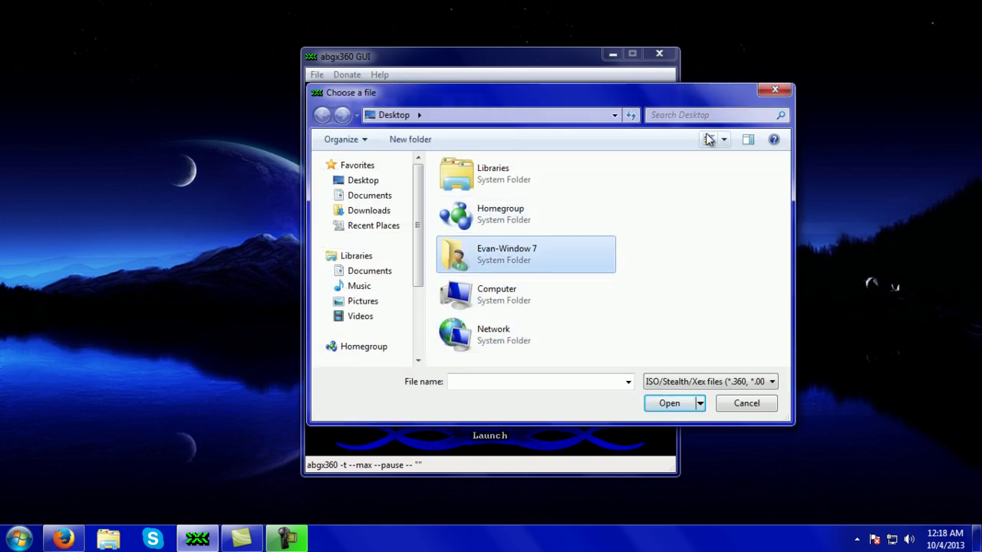
pyautogui.click(775, 89)
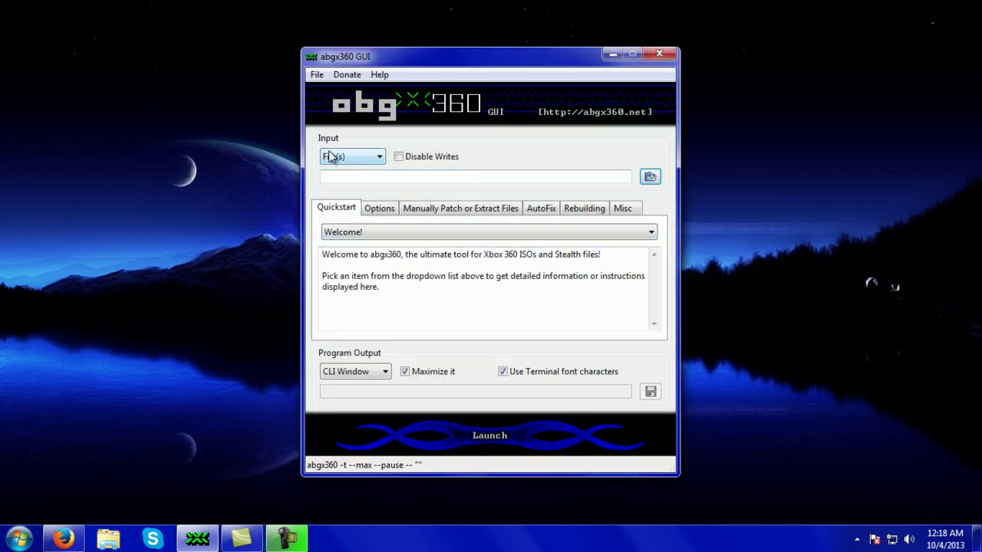
# Step: Set abgx360's input to Burned DVD on drive E: and close the full-screen Media Player playback
pyautogui.click(345, 153)
pyautogui.click(361, 195)
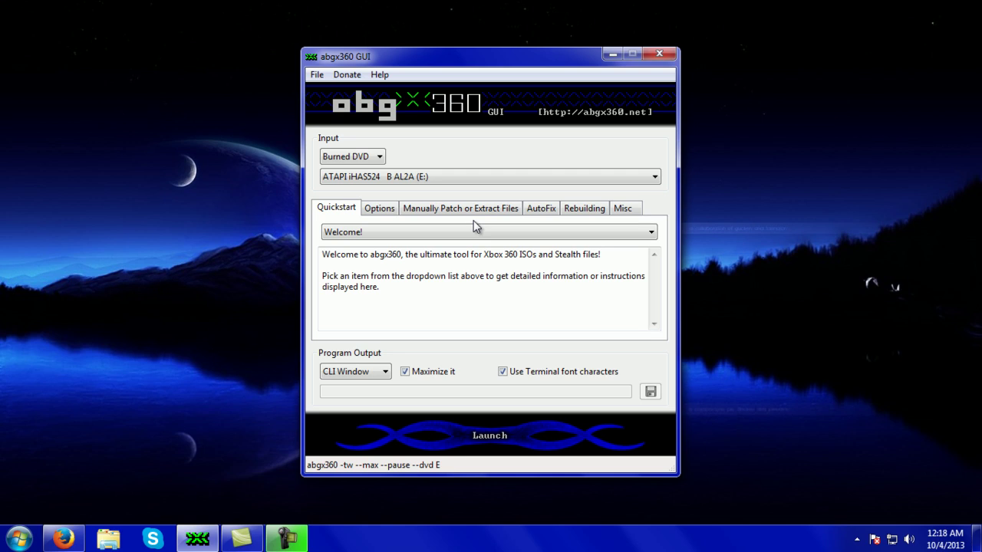
pyautogui.click(343, 158)
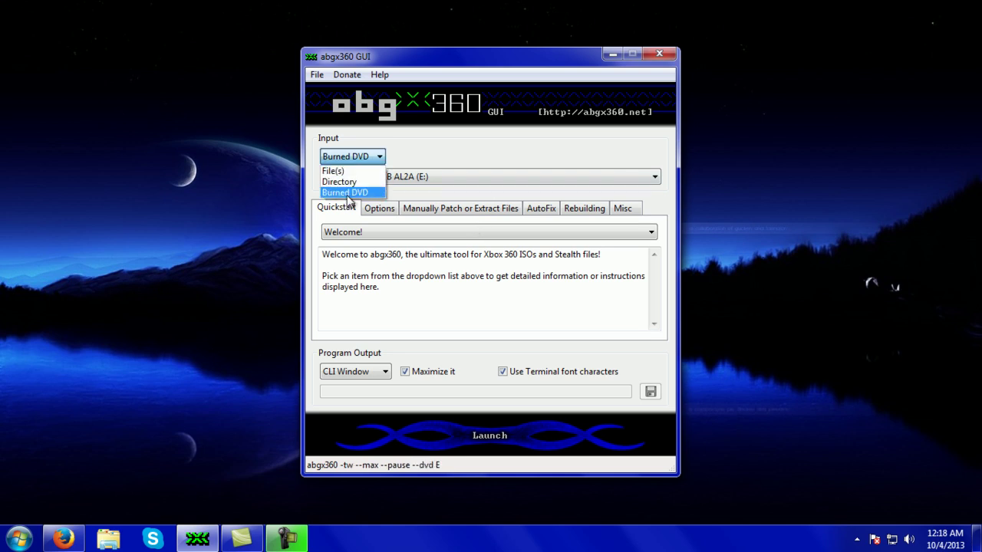
pyautogui.click(345, 192)
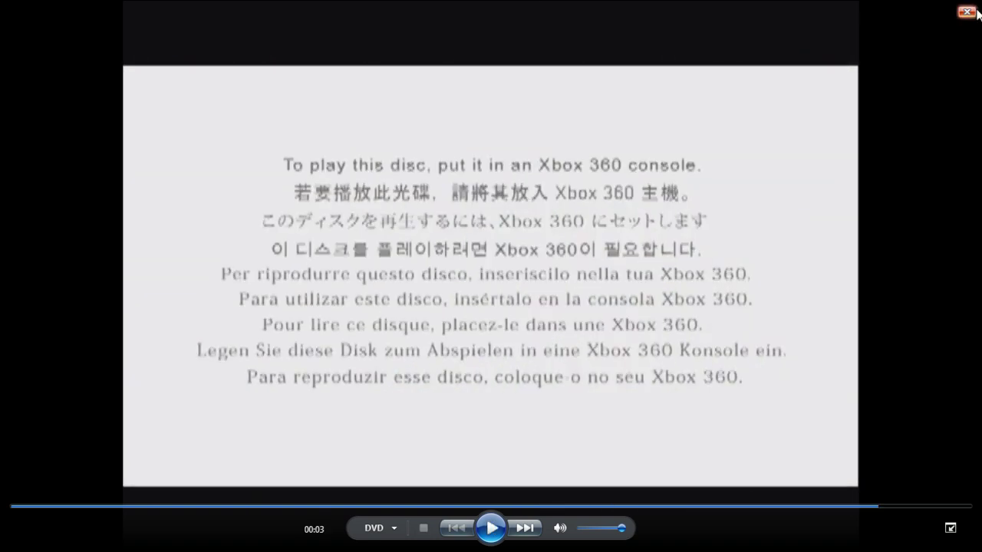
pyautogui.click(970, 12)
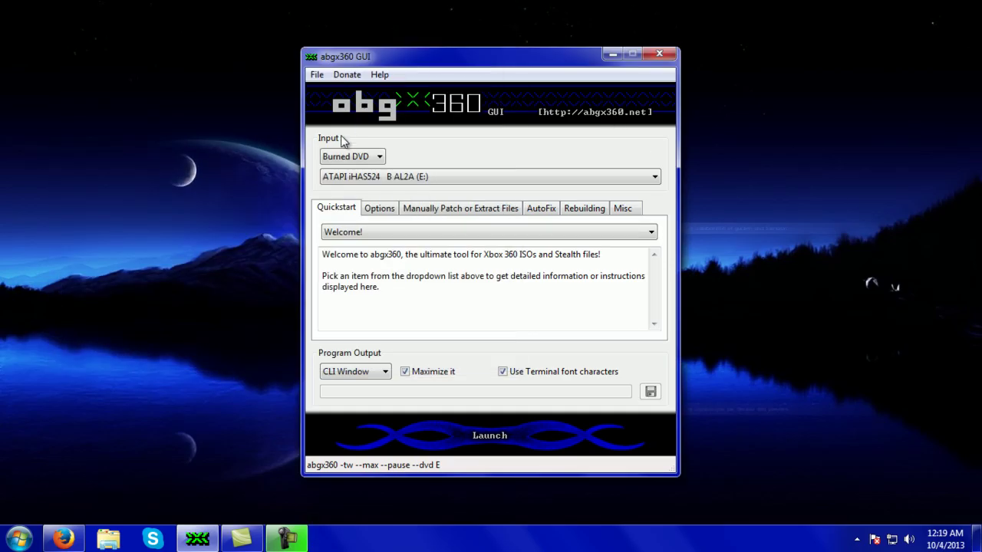
# Step: Run abgx360 on the burned DVD, review the ISO-too-small and failed stealth results, and exit the console
pyautogui.click(483, 447)
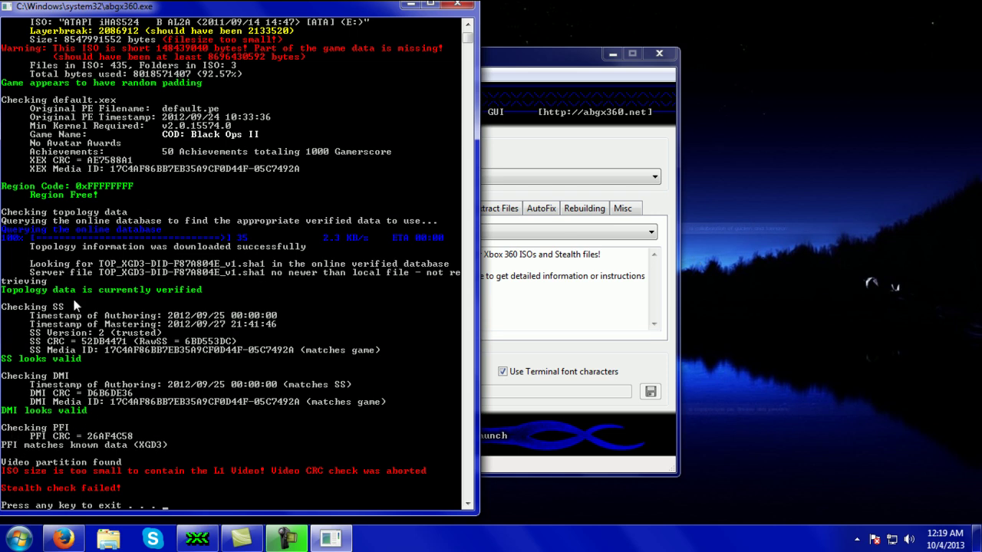
pyautogui.scroll(5, 112, 324)
pyautogui.scroll(-2, 114, 321)
pyautogui.scroll(1, 344, 191)
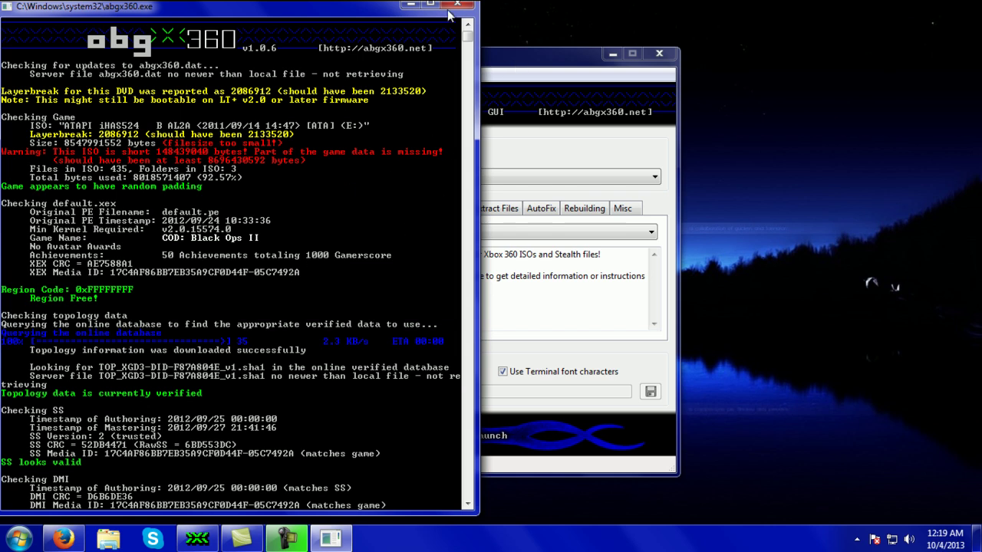
pyautogui.scroll(-4, 385, 294)
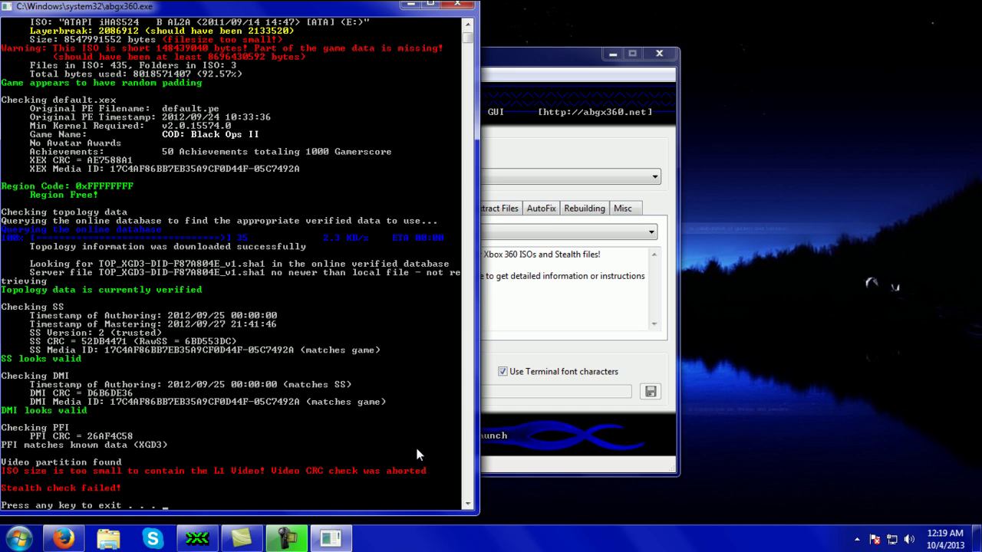
pyautogui.press('Return')
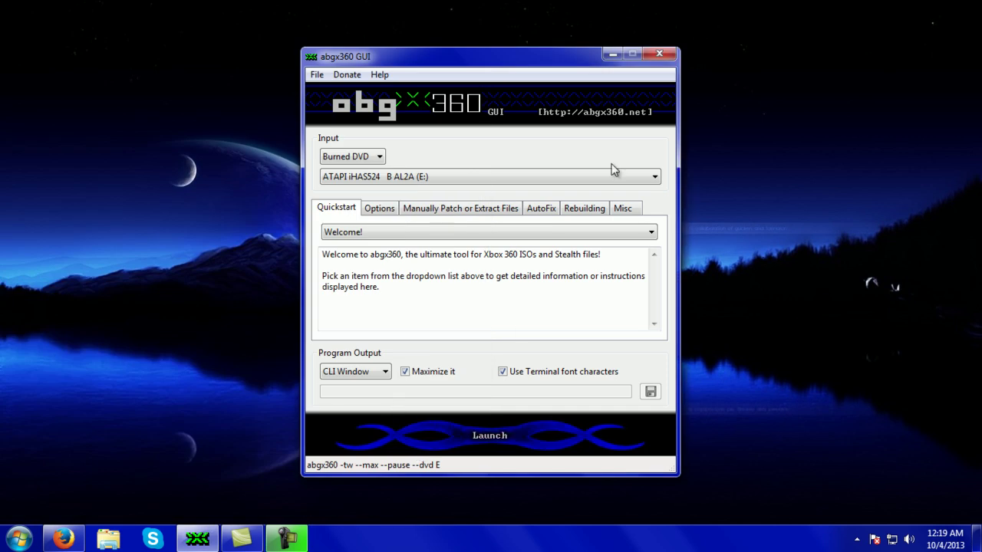
# Step: Close abgx360 GUI and scroll Newegg's Sony Optiarc 5280S ($34.99) page down to its Overview features
pyautogui.click(656, 55)
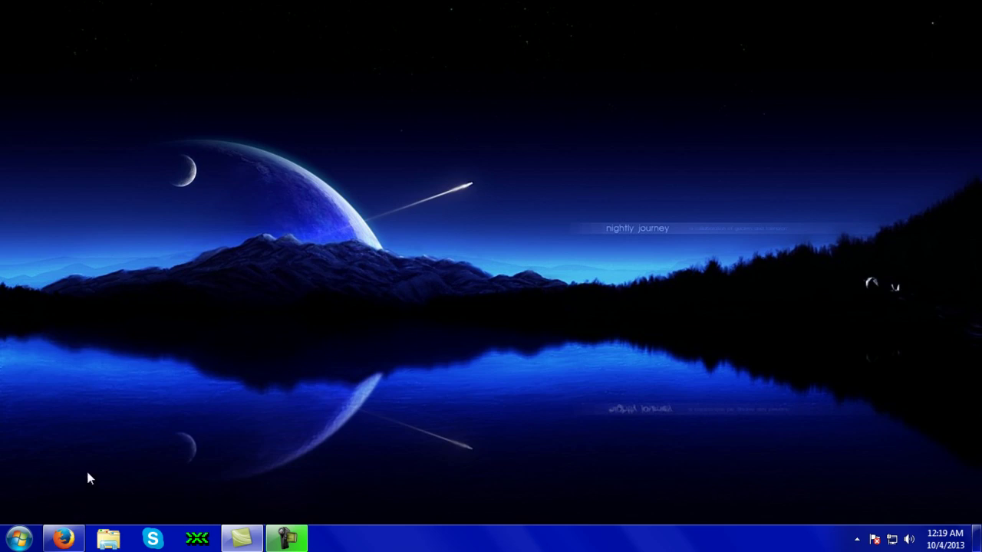
pyautogui.click(67, 533)
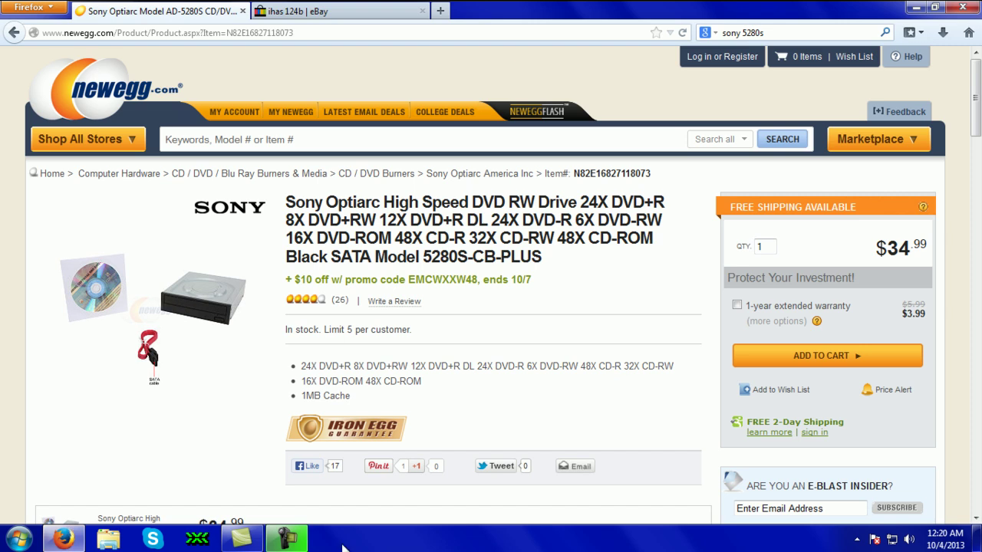
pyautogui.scroll(-5, 467, 384)
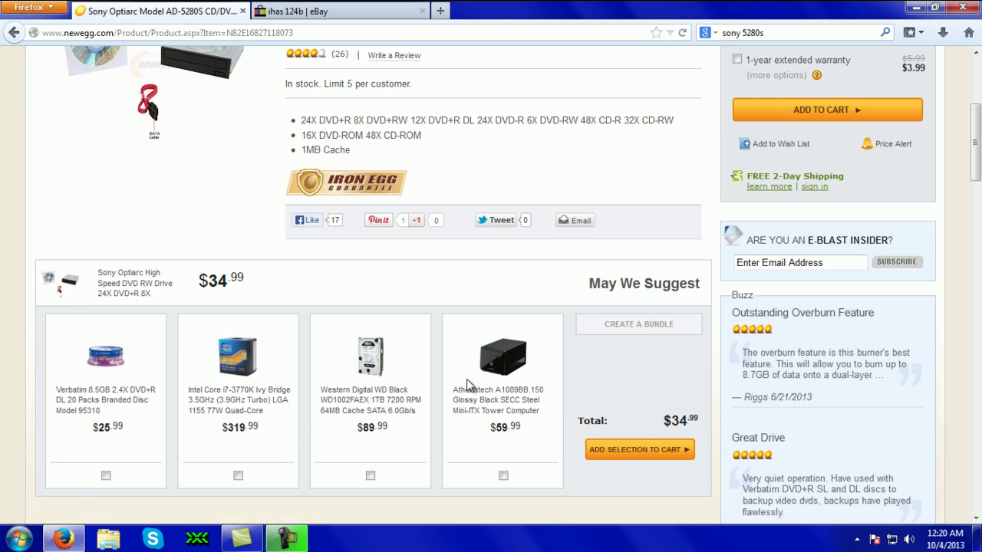
pyautogui.scroll(5, 468, 384)
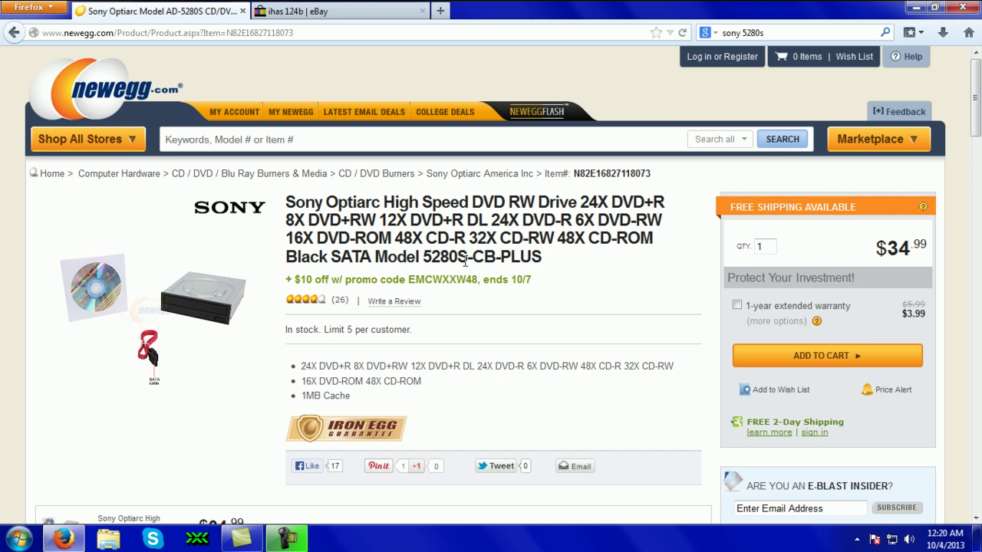
pyautogui.moveTo(869, 250); pyautogui.dragTo(928, 248)
pyautogui.click(628, 262)
pyautogui.scroll(-2, 666, 274)
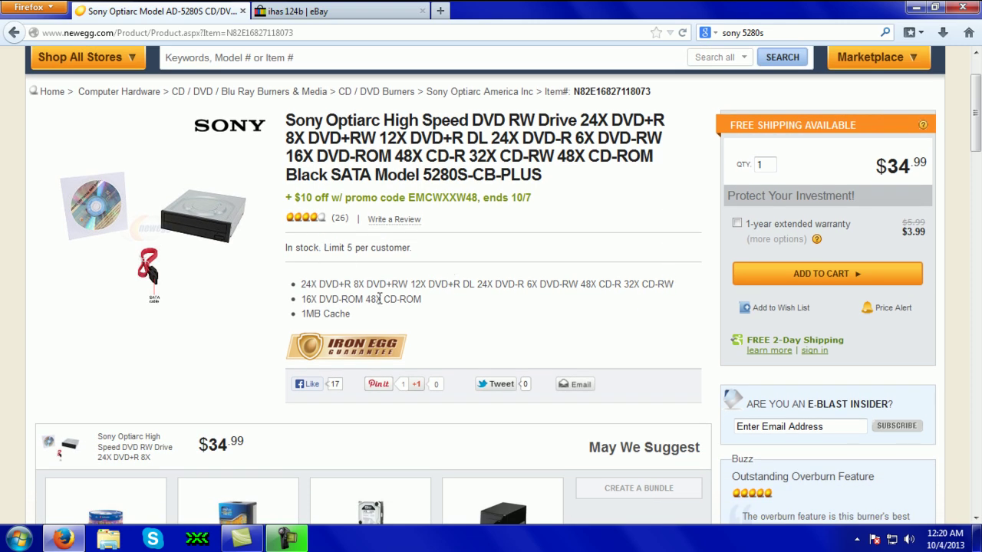
pyautogui.scroll(-5, 388, 312)
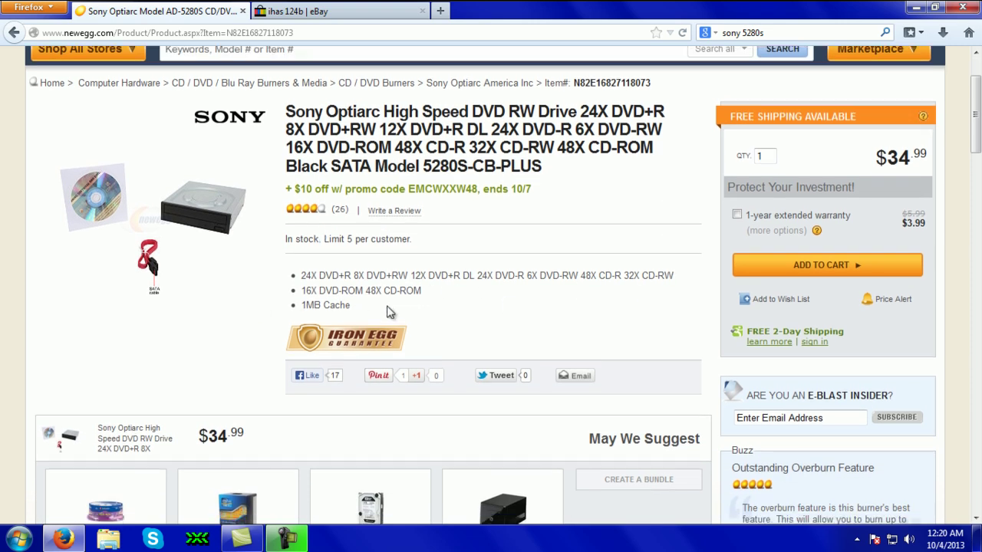
pyautogui.scroll(-2, 387, 312)
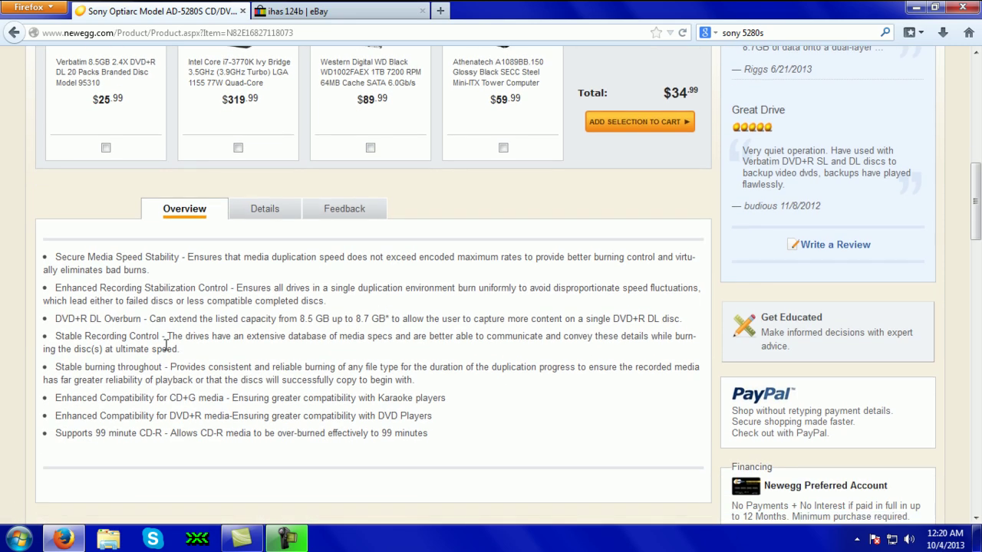
pyautogui.moveTo(56, 321); pyautogui.dragTo(682, 319)
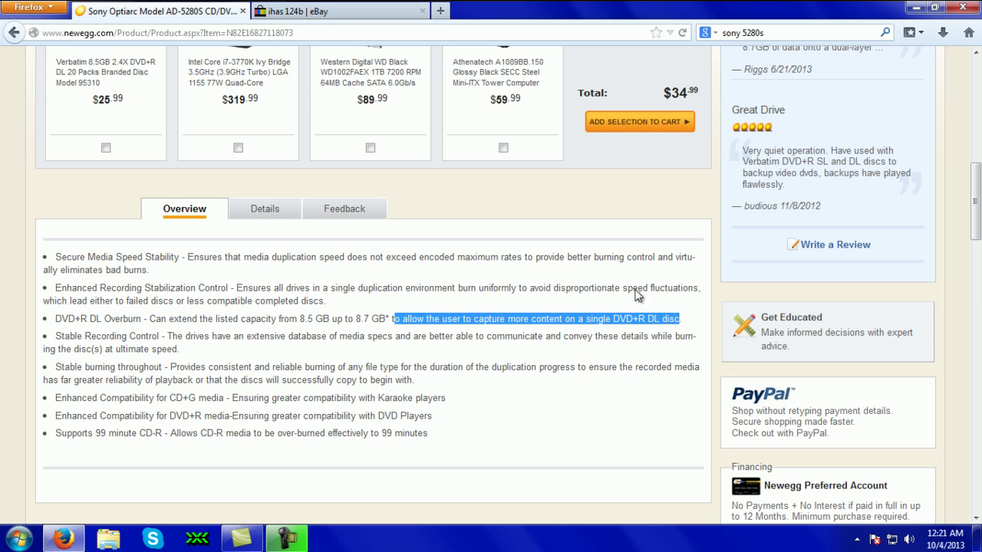
pyautogui.click(332, 344)
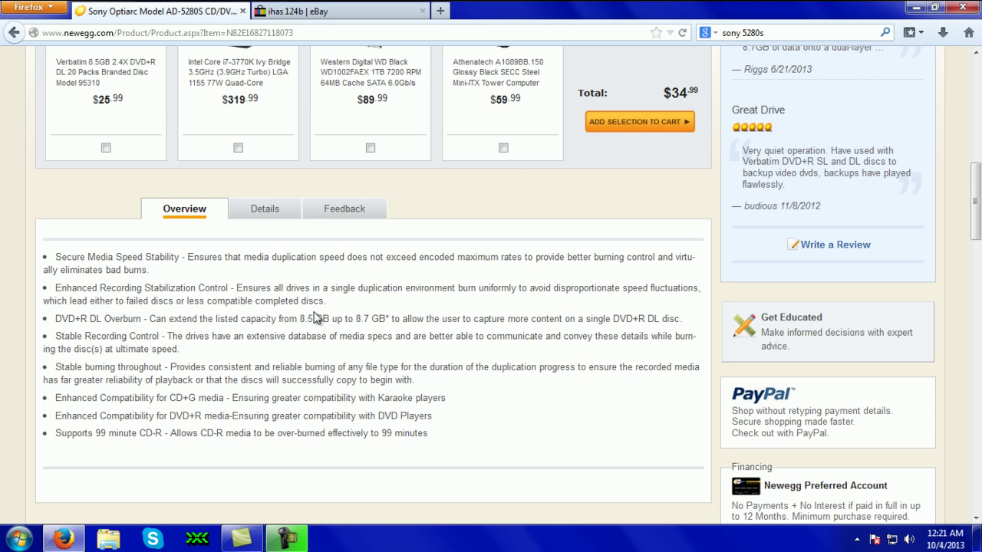
pyautogui.moveTo(300, 318); pyautogui.dragTo(374, 318)
pyautogui.click(401, 320)
pyautogui.scroll(10, 407, 318)
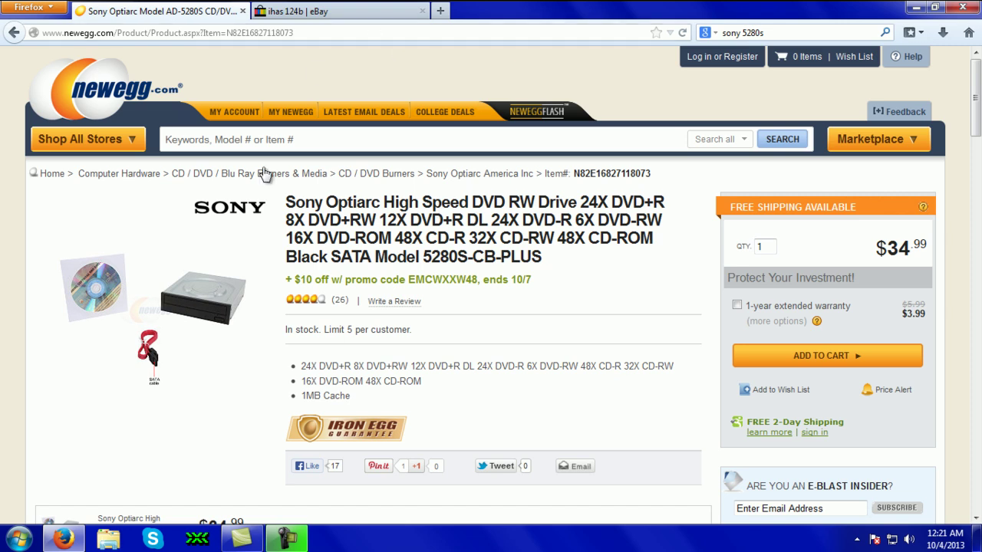
# Step: From the eBay 'ihas 124b' results, view the first LiteOn iHas524 listing and go back
pyautogui.click(275, 16)
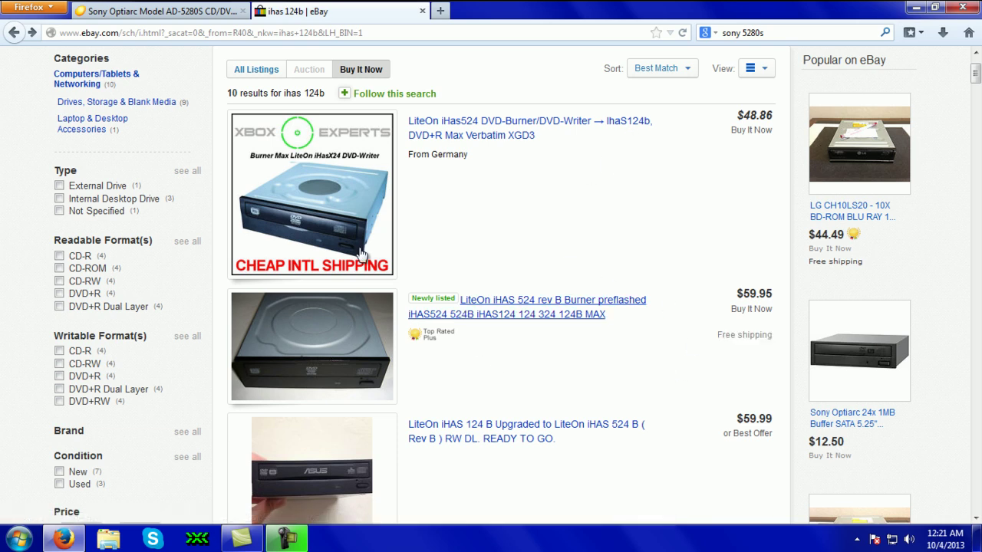
pyautogui.doubleClick(749, 115)
pyautogui.click(776, 139)
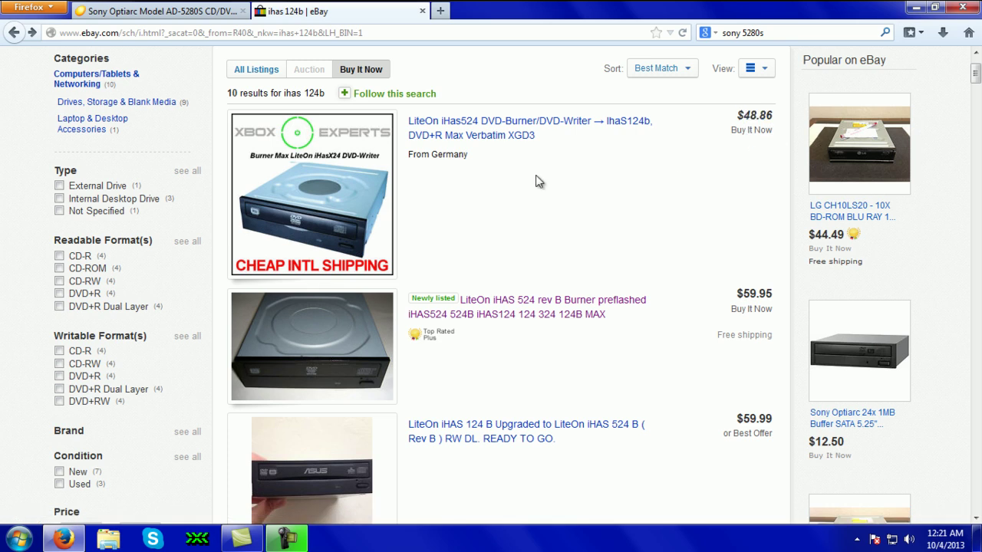
pyautogui.click(435, 128)
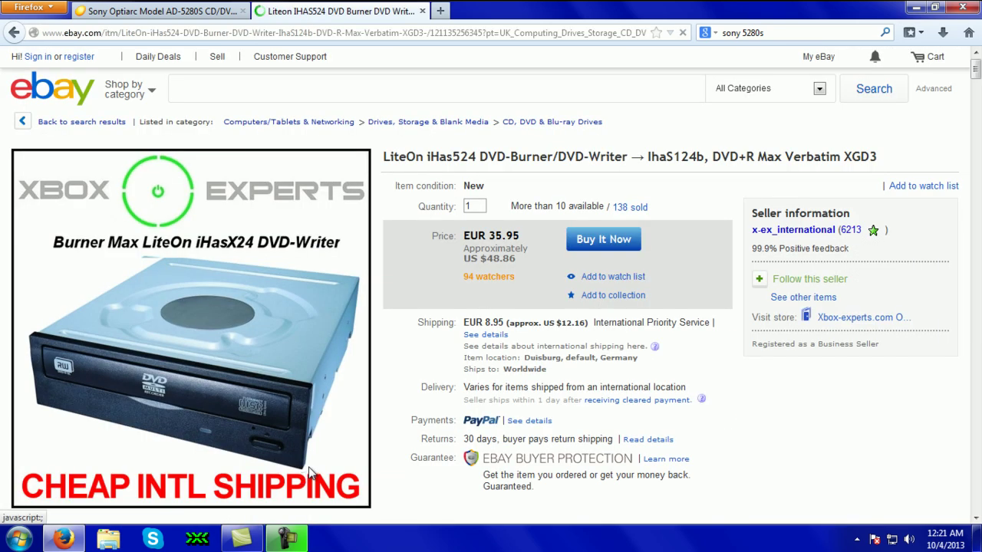
pyautogui.scroll(-4, 310, 474)
pyautogui.scroll(4, 317, 471)
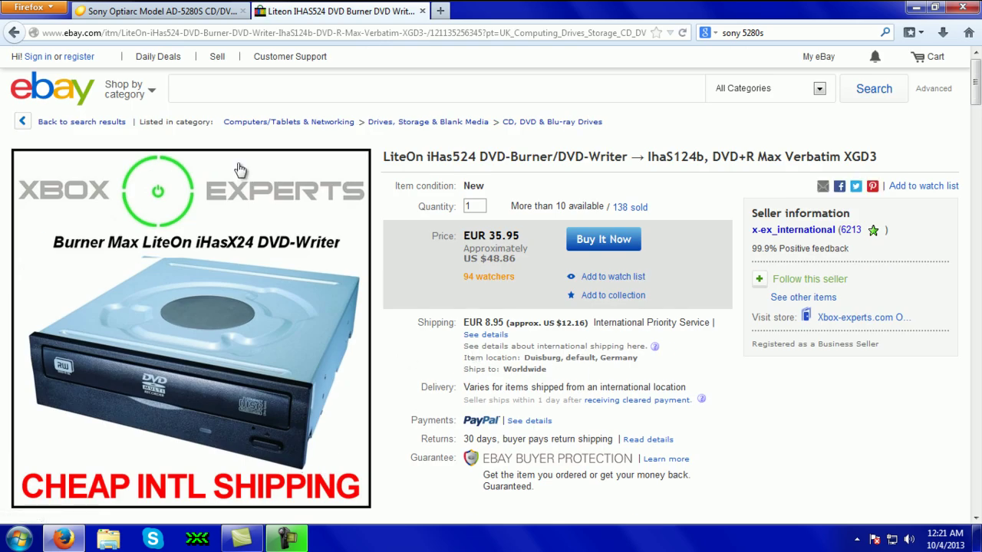
pyautogui.click(14, 32)
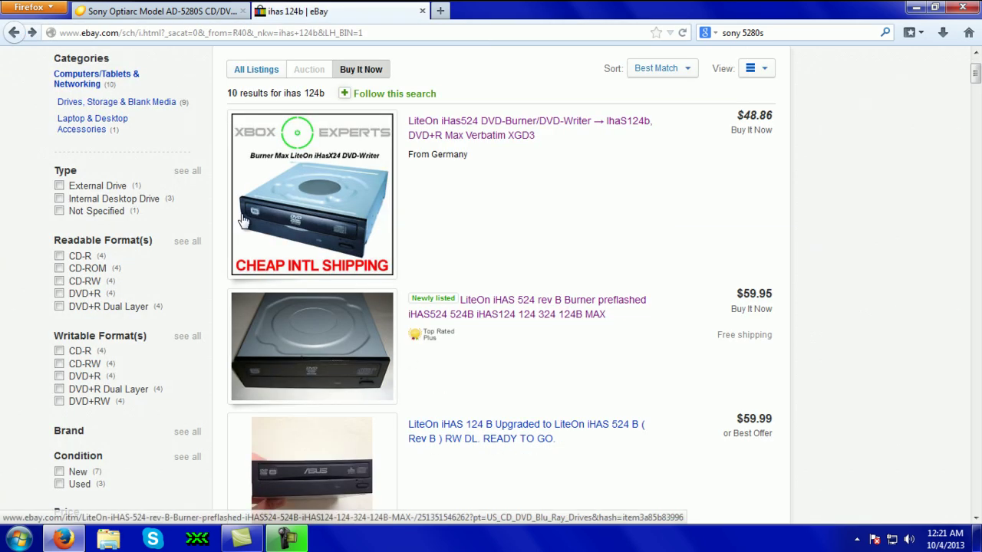
# Step: View the preflashed LiteOn iHAS 524 rev B listing and return to the results
pyautogui.scroll(-4, 652, 391)
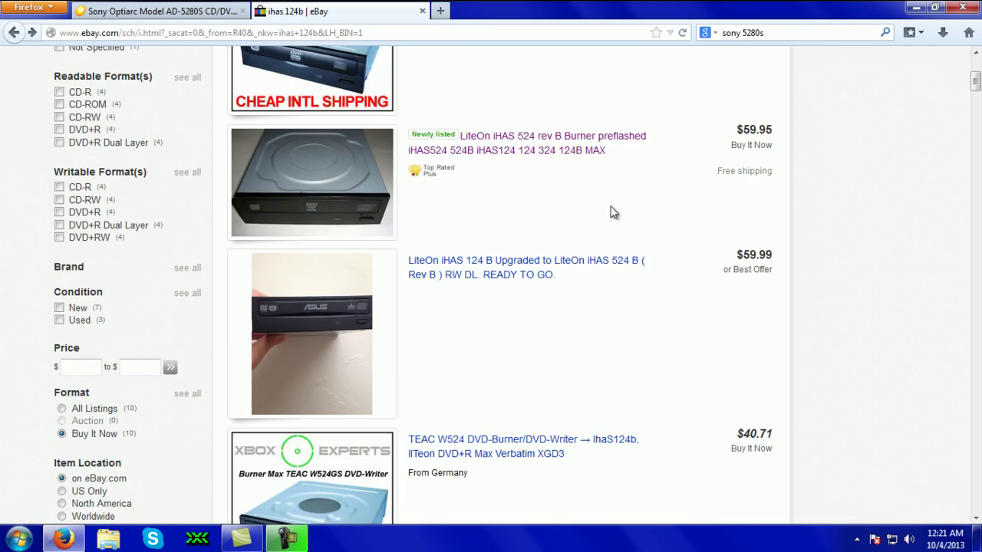
pyautogui.click(552, 151)
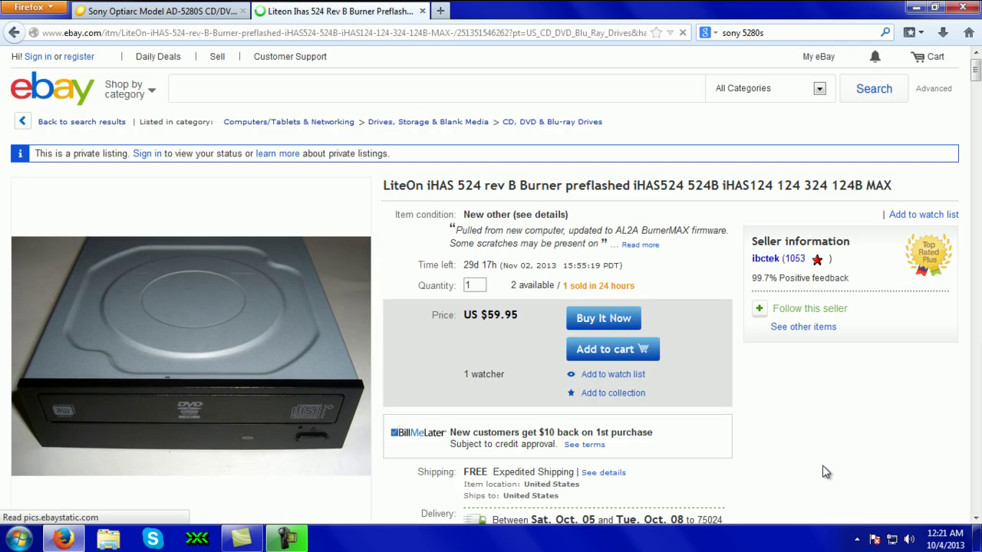
pyautogui.click(14, 32)
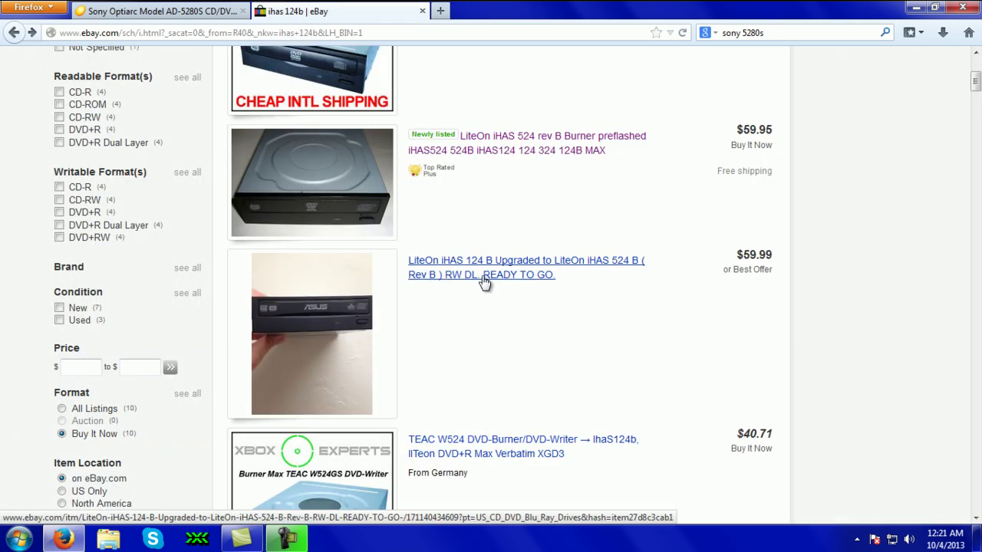
# Step: Open the LiteOn iHAS 124 B Upgraded listing and browse all of the seller's items
pyautogui.click(481, 277)
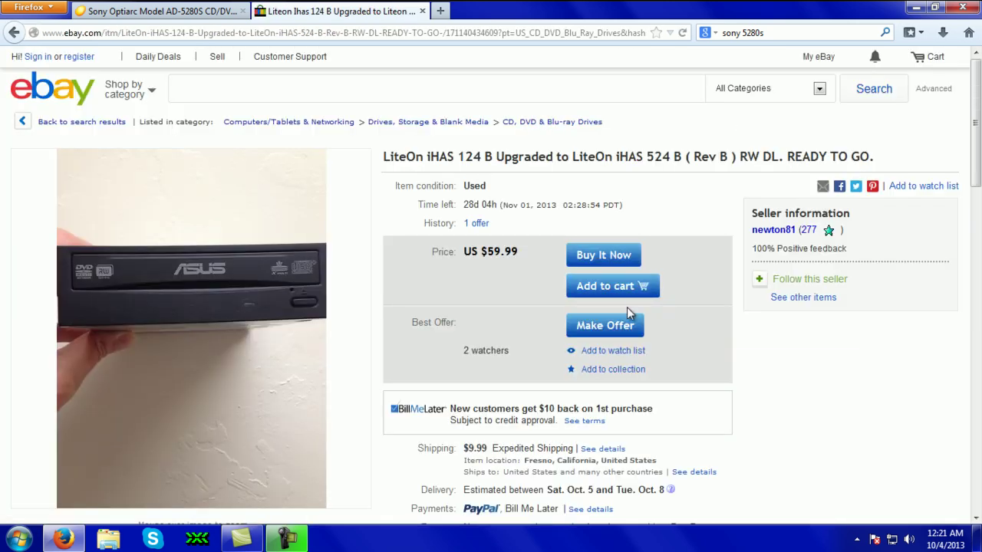
pyautogui.click(788, 230)
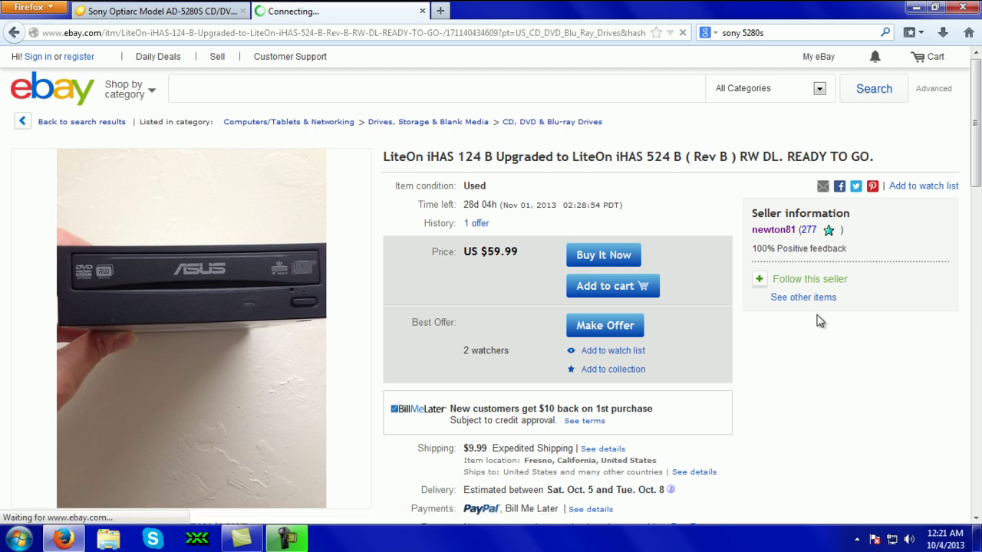
pyautogui.scroll(-3, 633, 397)
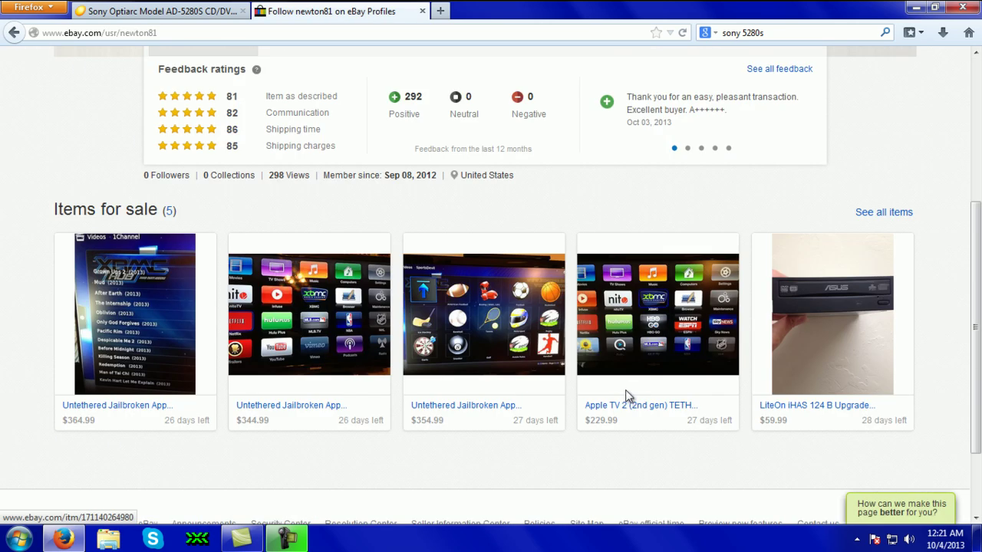
pyautogui.click(898, 215)
pyautogui.scroll(-10, 883, 210)
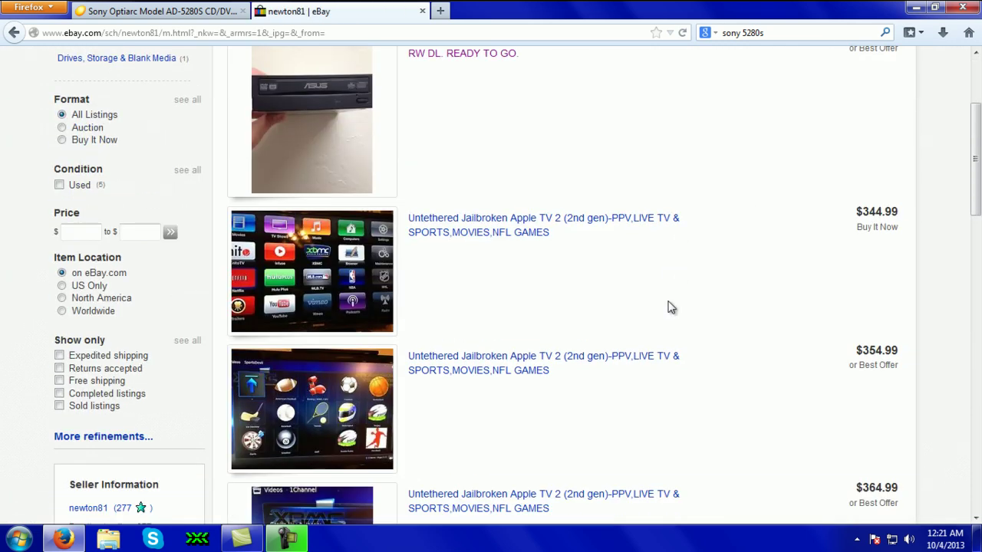
pyautogui.scroll(12, 565, 304)
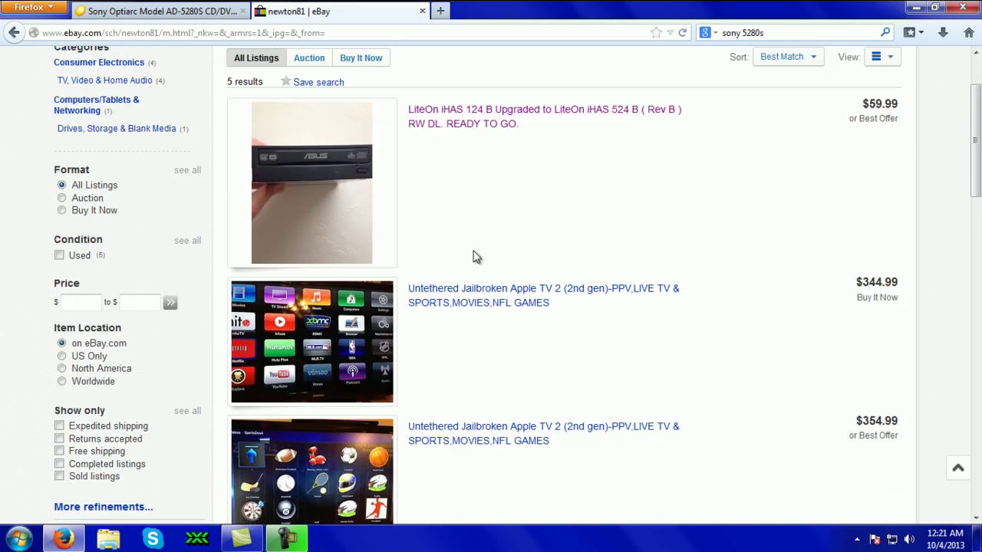
# Step: Reopen the iHAS 124 B listing and scroll to its item specifics and description
pyautogui.click(445, 216)
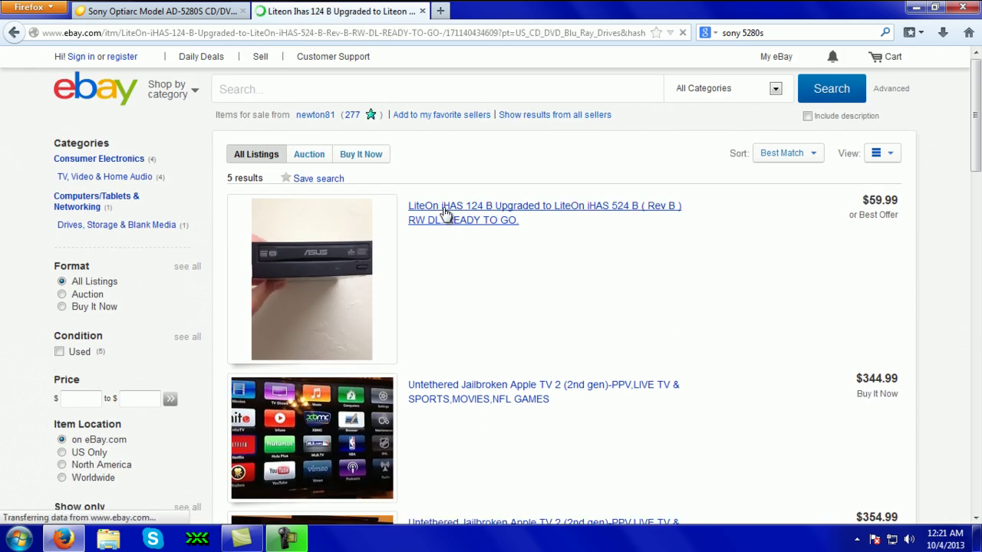
pyautogui.moveTo(210, 320)
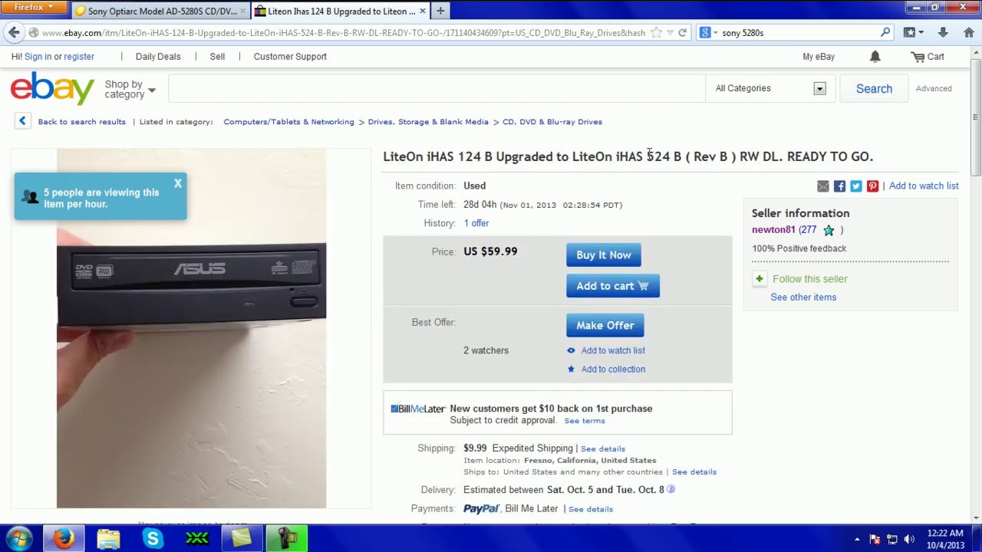
pyautogui.scroll(-10, 736, 177)
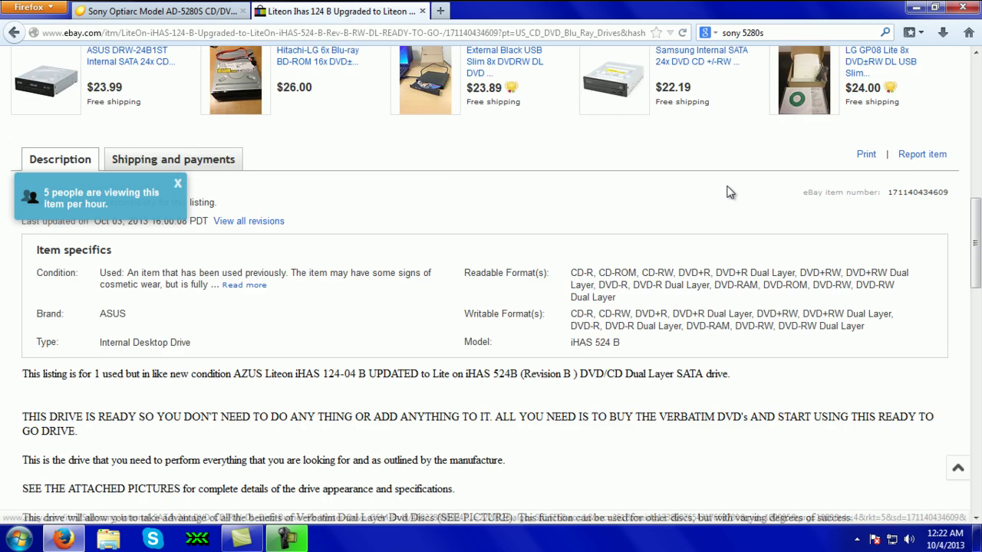
pyautogui.scroll(-3, 728, 192)
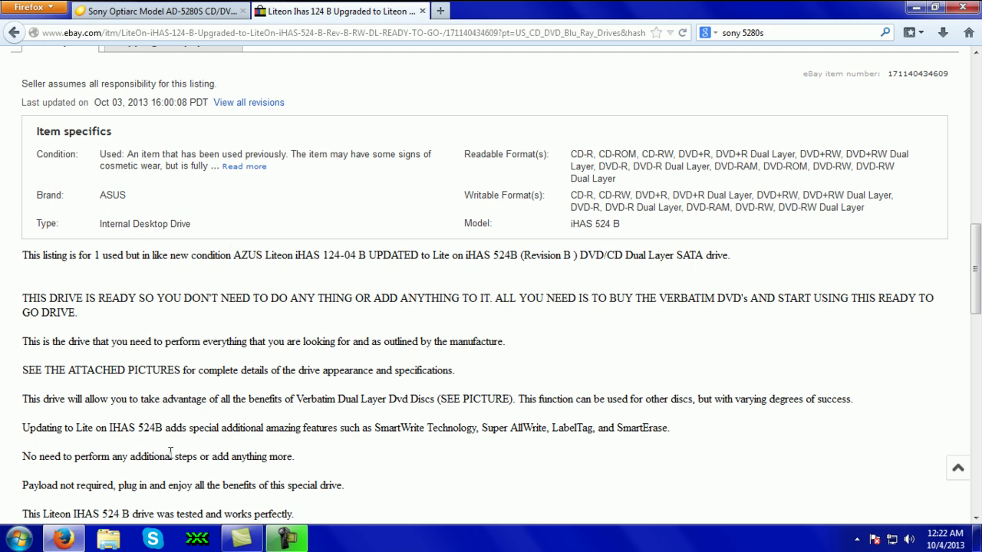
pyautogui.scroll(-8, 175, 424)
pyautogui.scroll(9, 173, 424)
# Step: Navigate back from the seller's pages to the LiteOn iHAS 124 B eBay listing
pyautogui.click(14, 33)
pyautogui.click(15, 33)
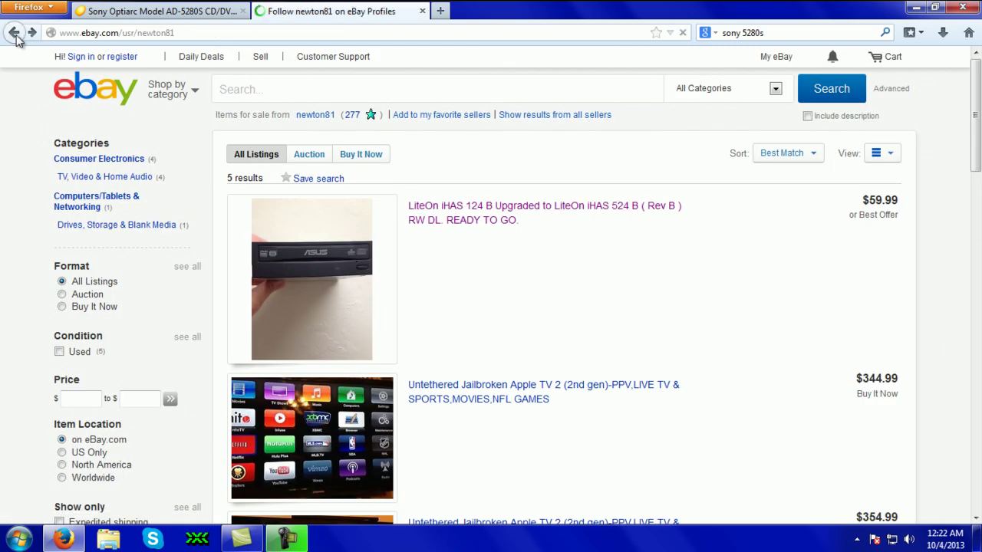
pyautogui.click(15, 33)
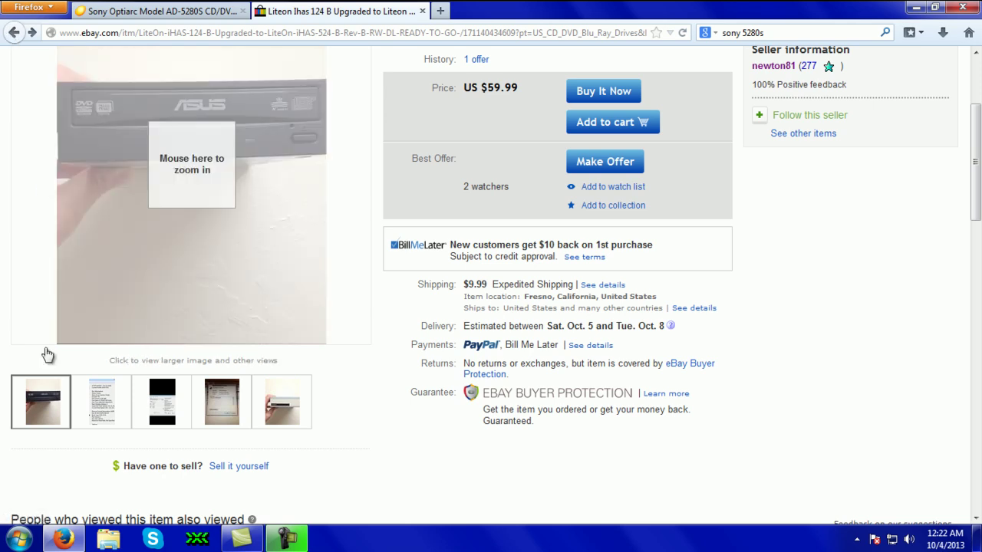
# Step: Enlarge the listing photos, magnify the device properties shot, then close the eBay tab
pyautogui.moveTo(167, 405)
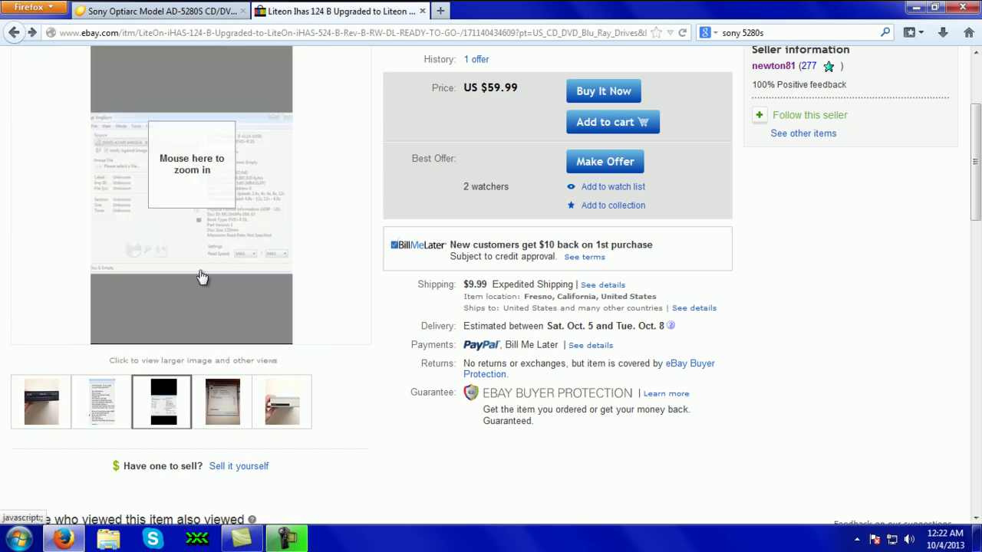
pyautogui.moveTo(213, 185)
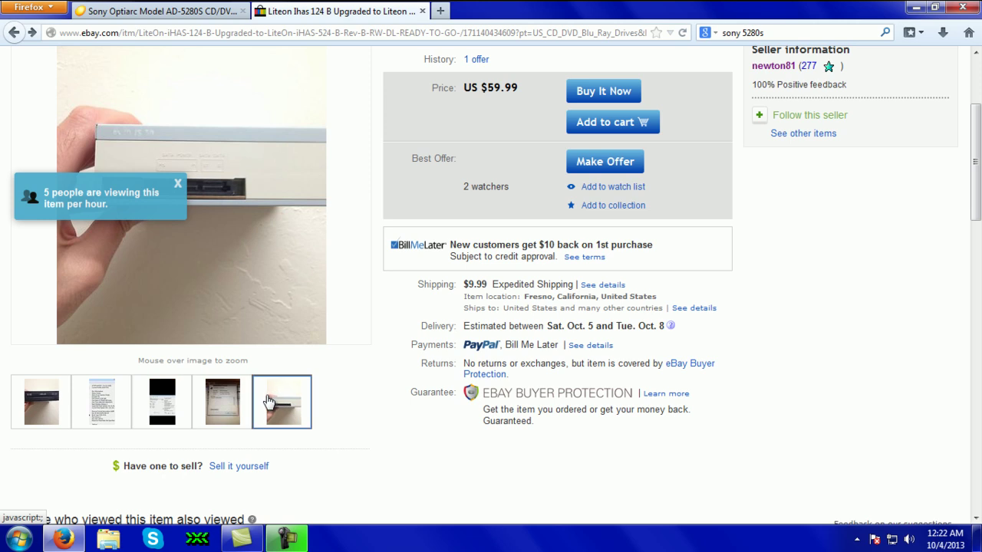
pyautogui.moveTo(234, 406)
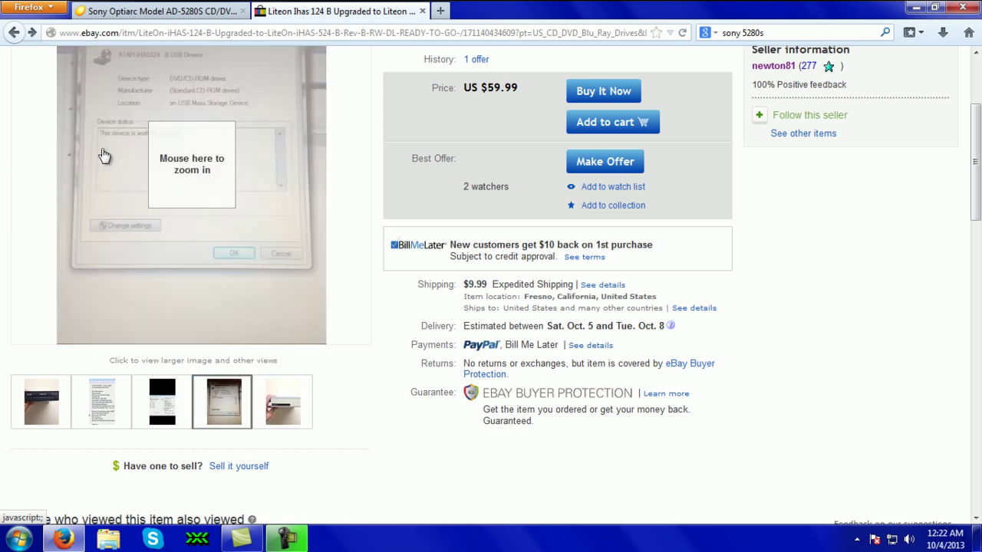
pyautogui.click(184, 113)
pyautogui.click(357, 156)
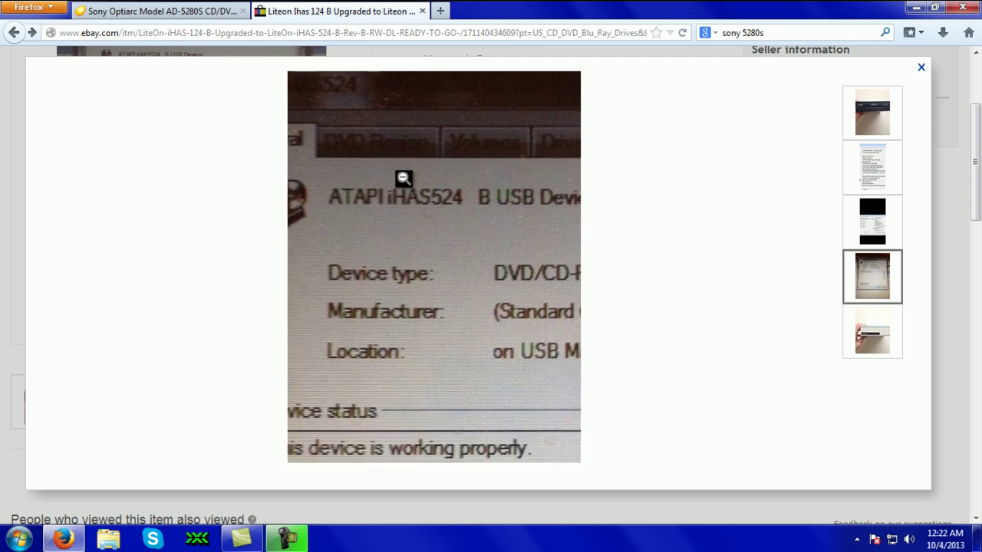
pyautogui.click(922, 67)
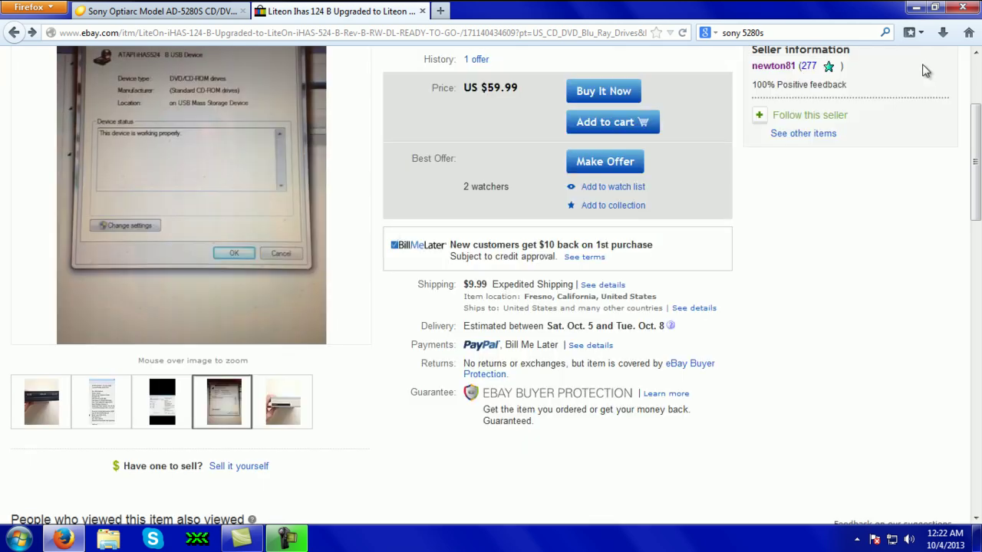
pyautogui.click(421, 12)
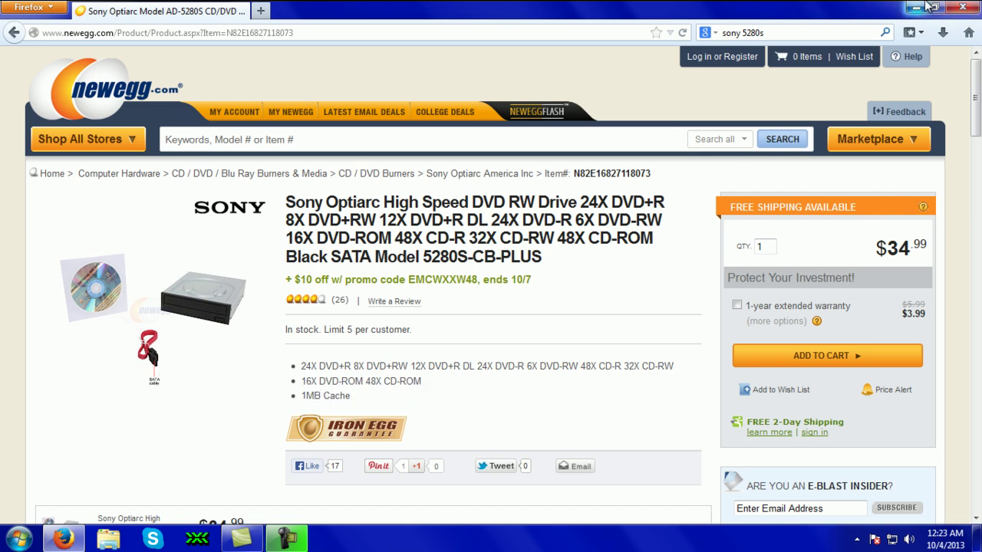
# Step: Exit Firefox, leaving only the empty Windows desktop and taskbar
pyautogui.click(962, 7)
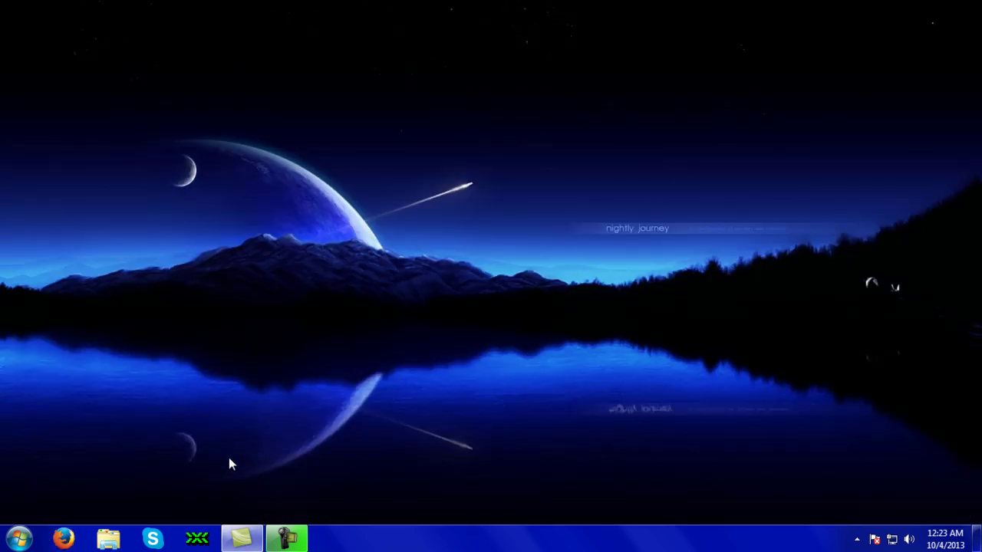